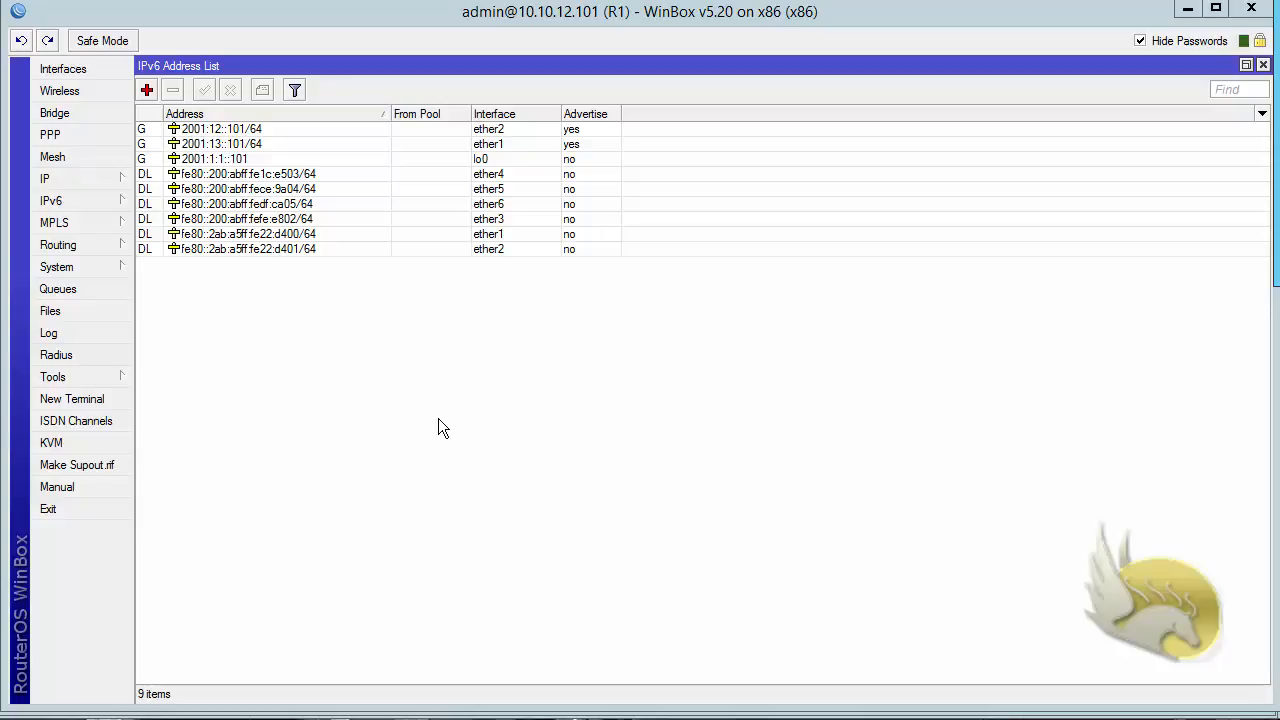
- Set the router ID of R1's default OSPFv3 instance to 1.1.1.1, keeping the default metrics
click(93, 251)
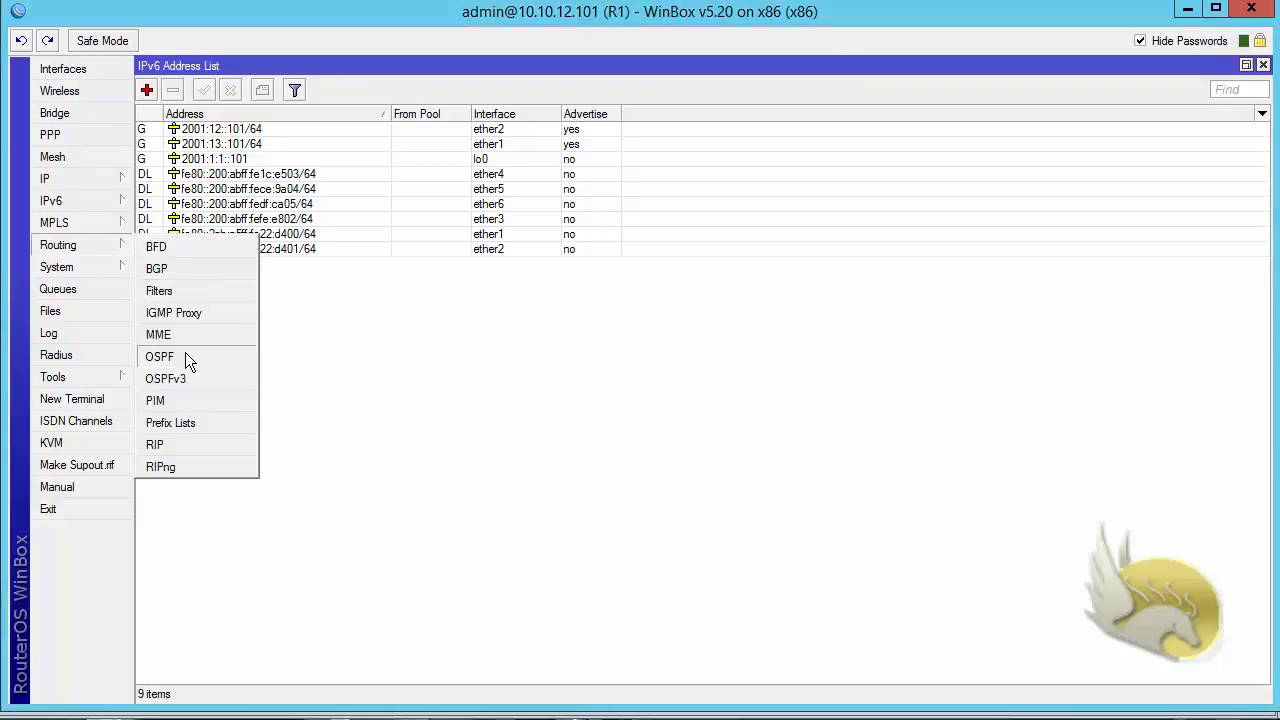
click(166, 379)
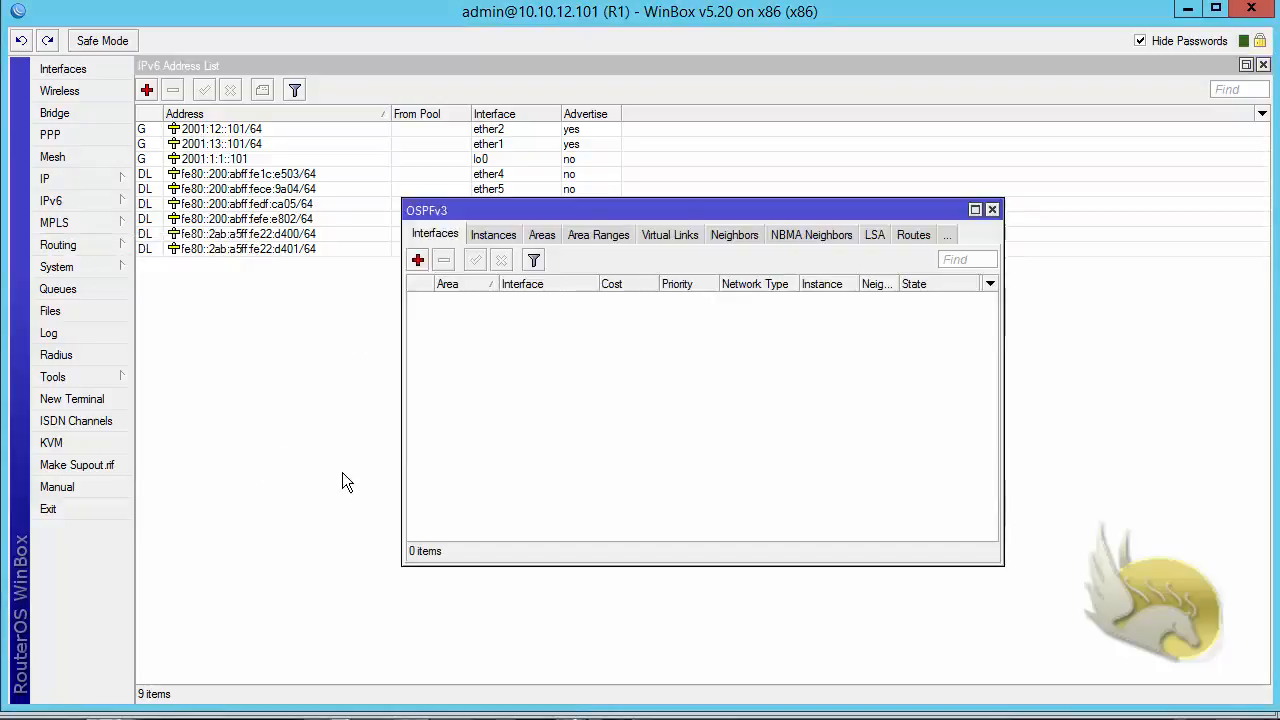
double_click(567, 212)
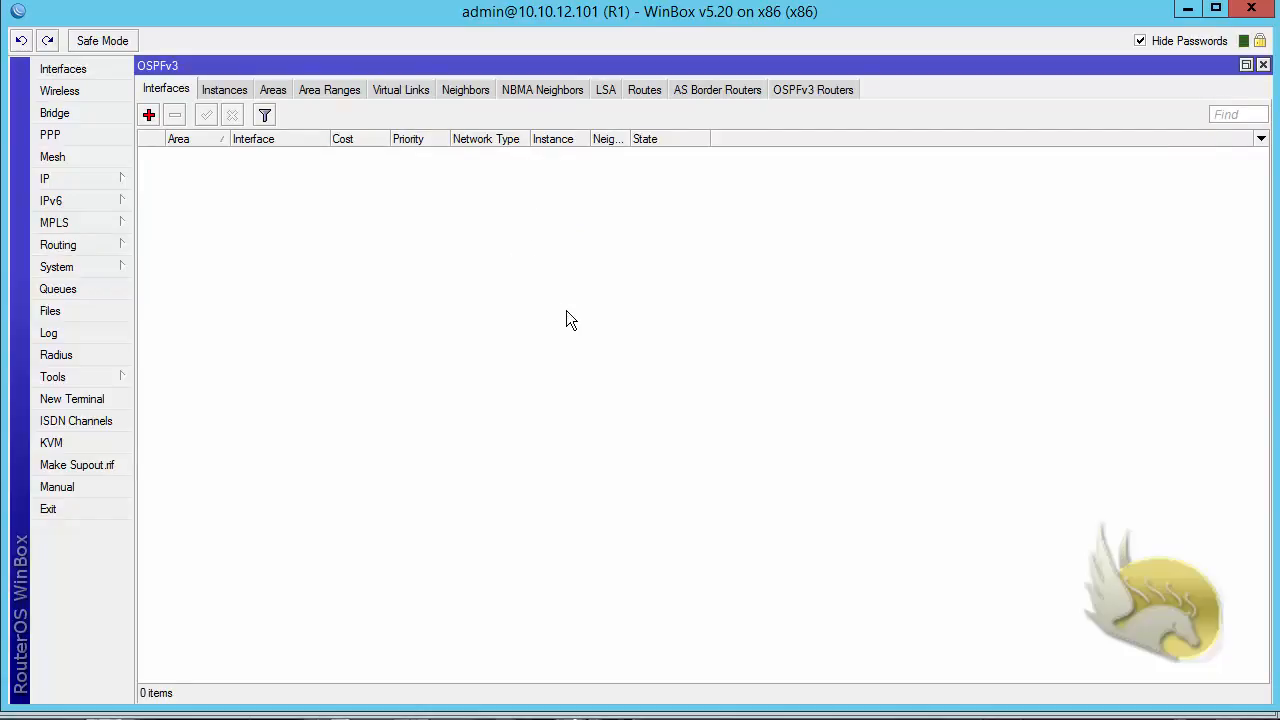
click(225, 89)
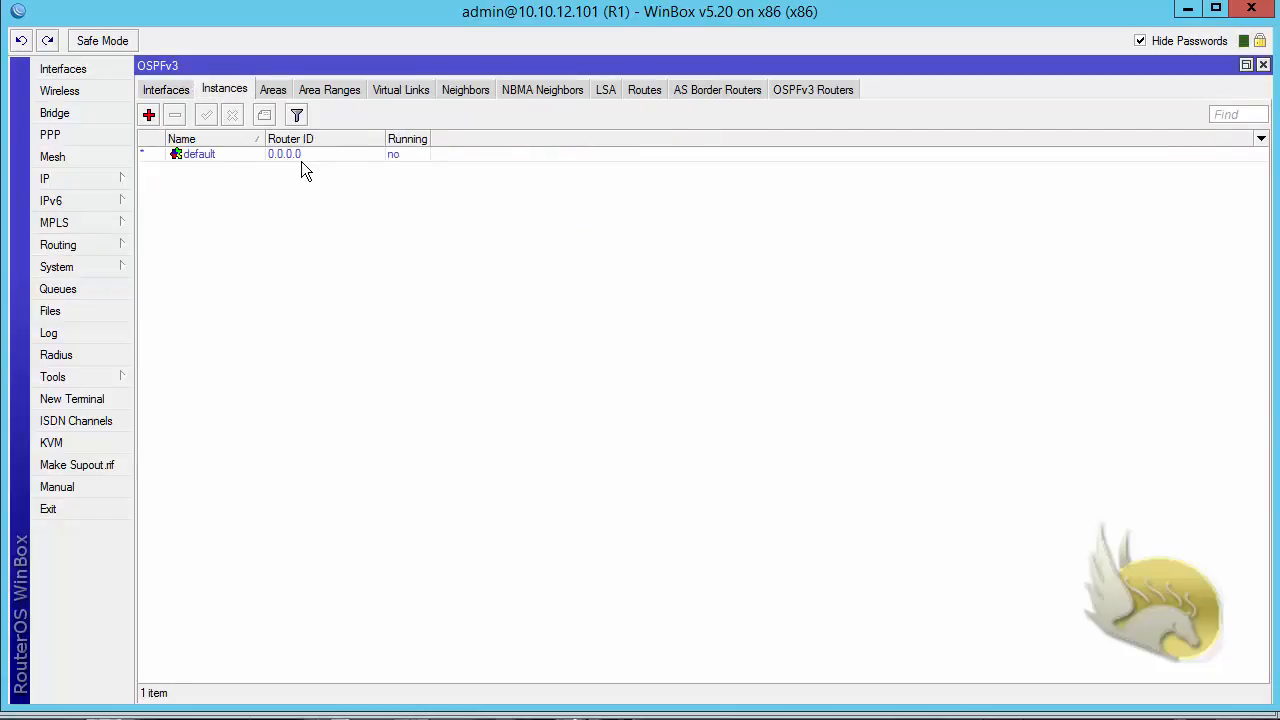
double_click(217, 156)
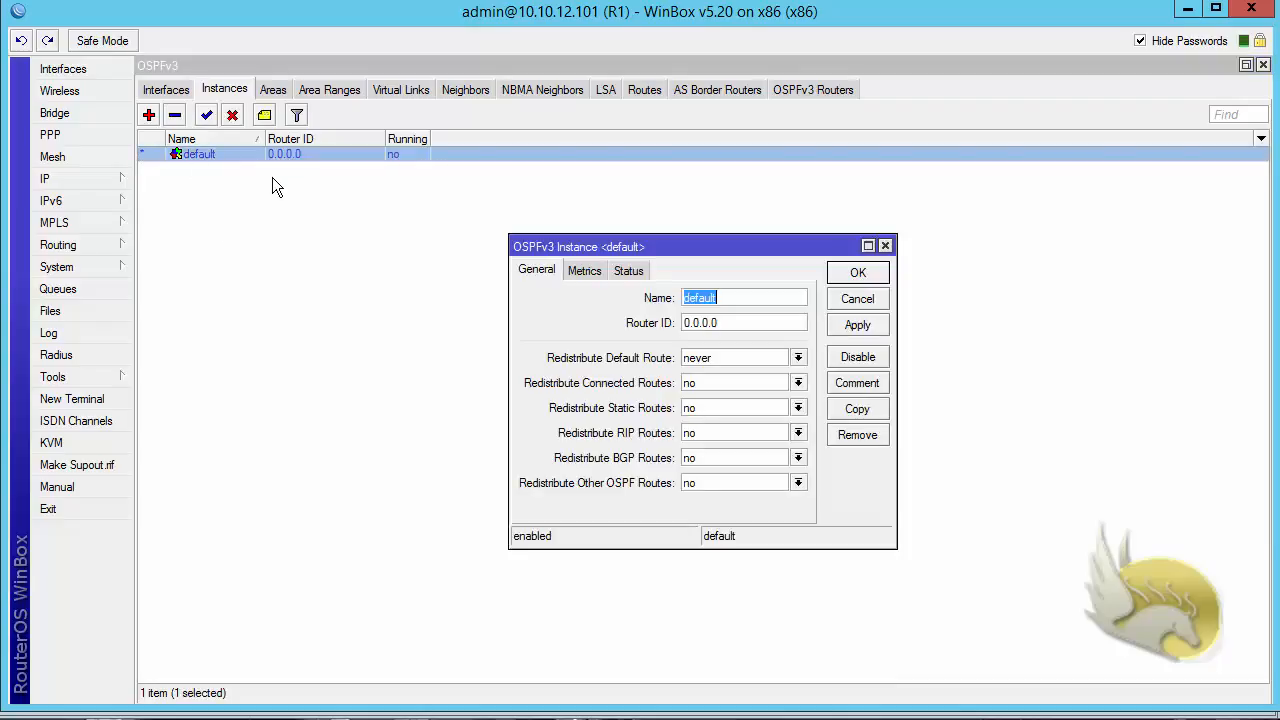
drag(741, 322, 498, 369)
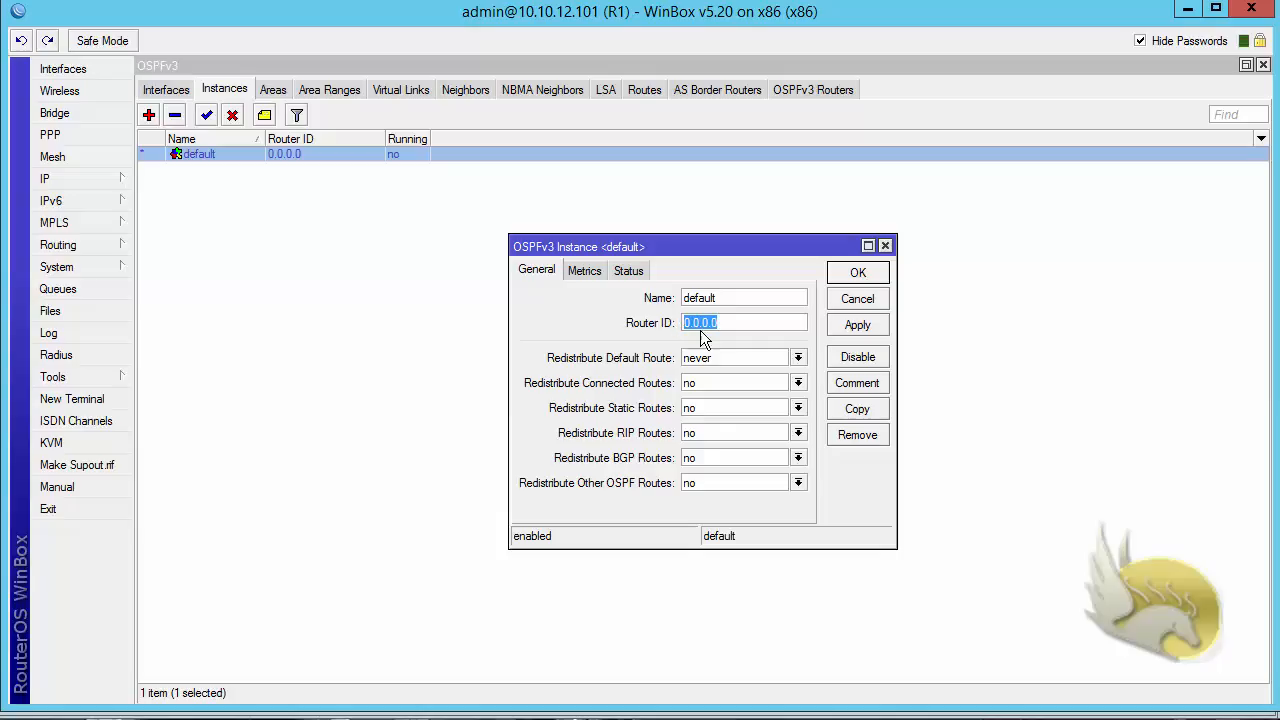
text(1.1.1.1)
click(588, 272)
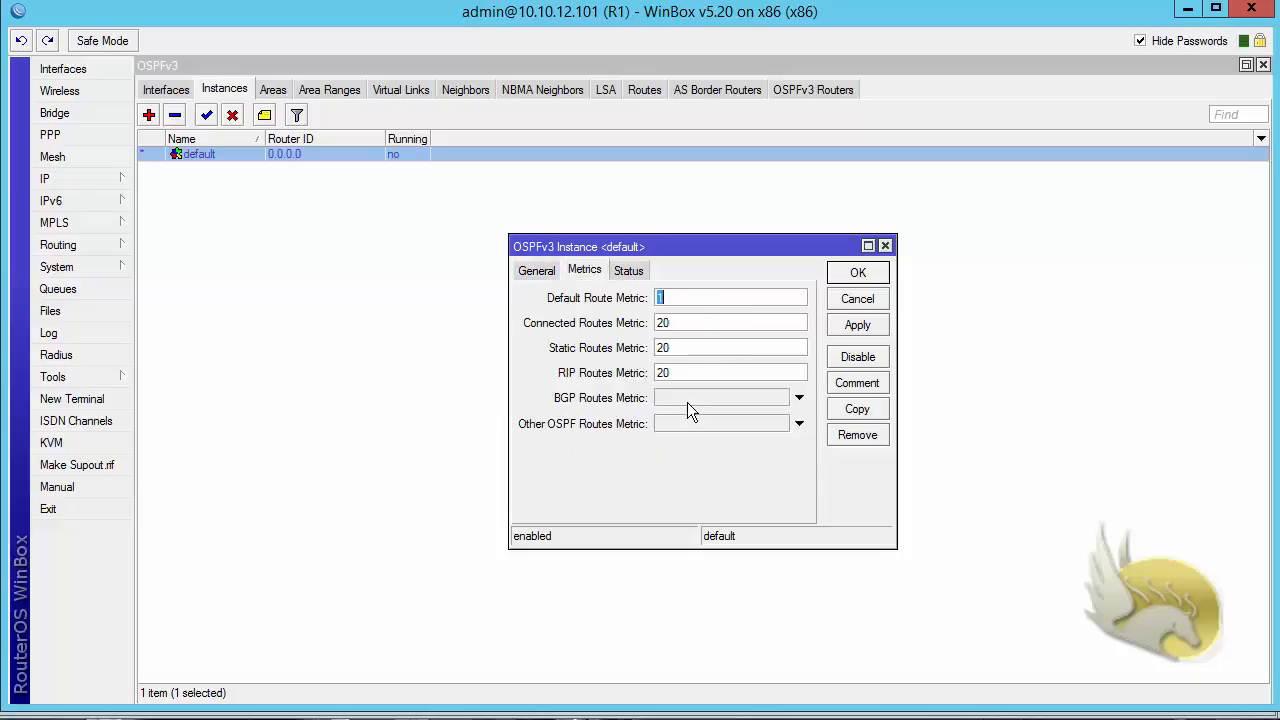
click(852, 284)
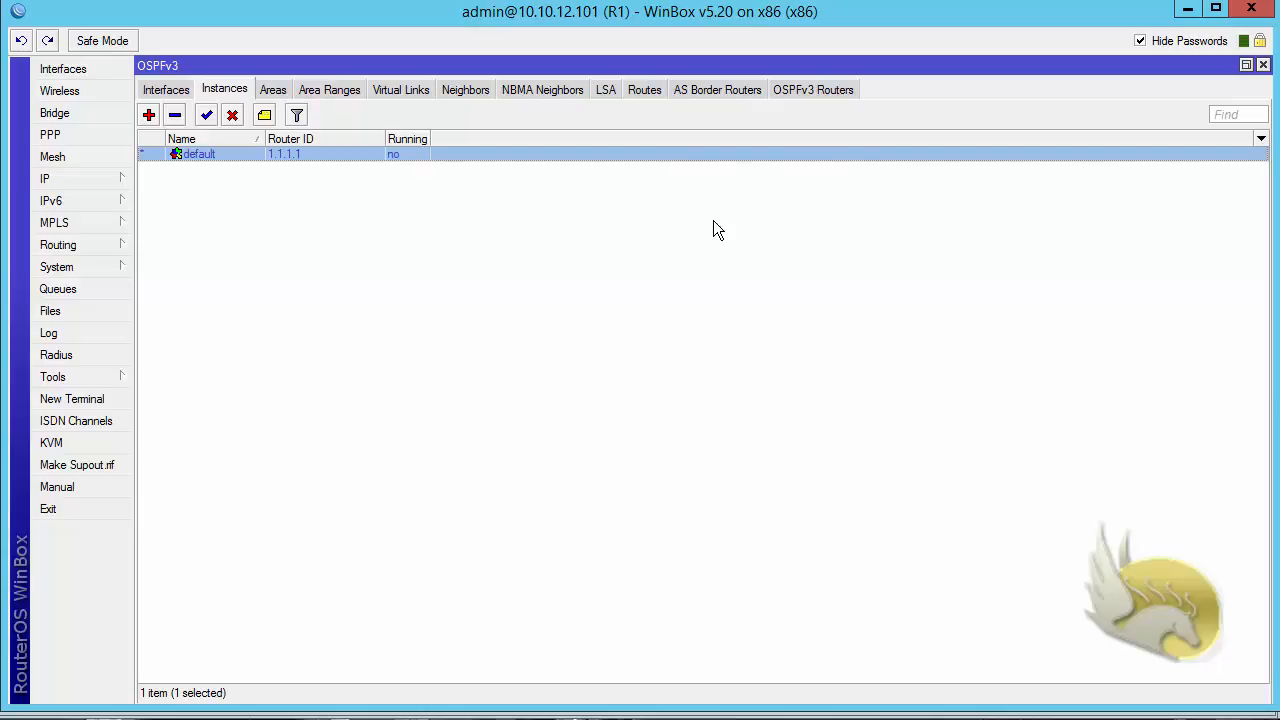
- Add an OSPFv3 entry on R1 for all interfaces in the backbone area with the default network type, and widen the Area column
click(273, 91)
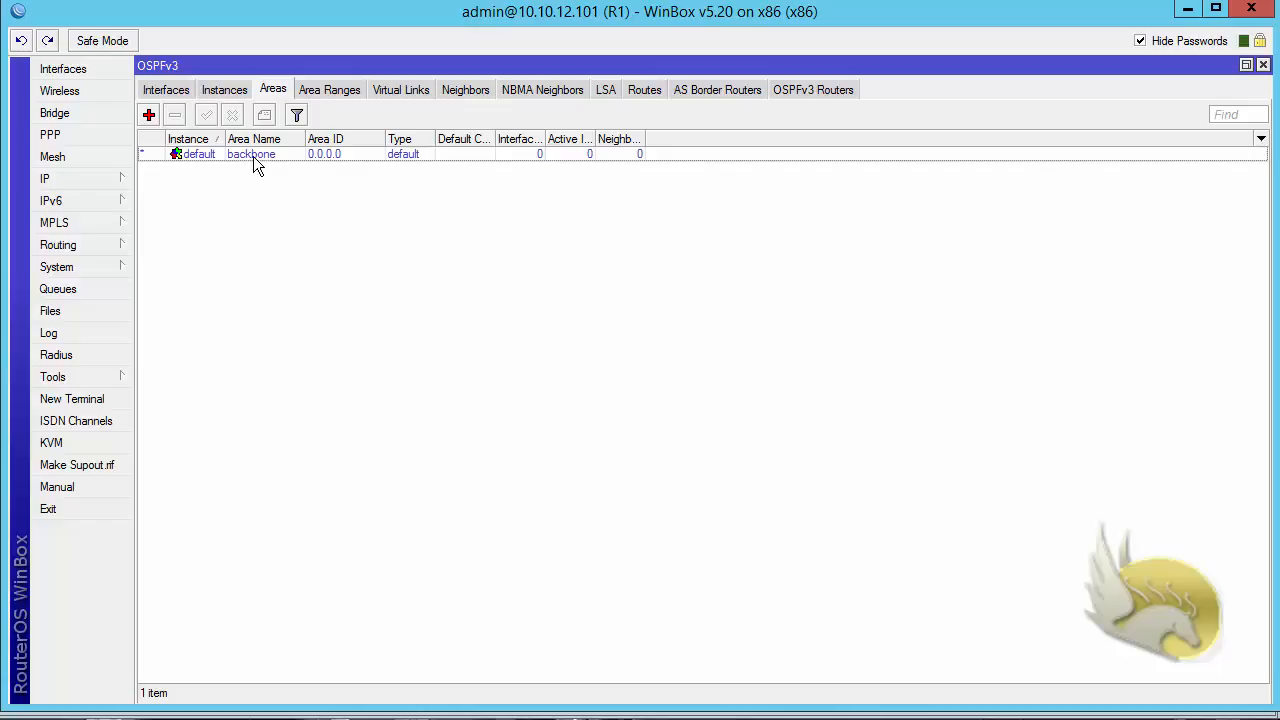
click(168, 92)
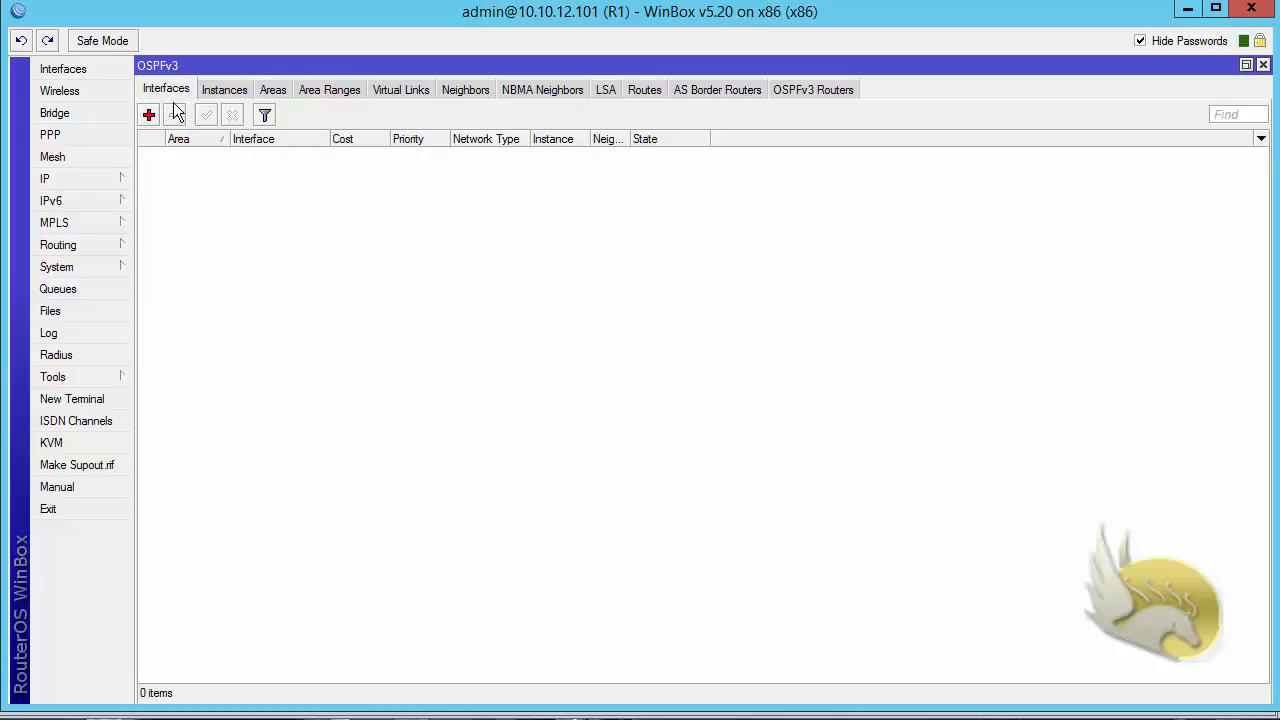
click(149, 114)
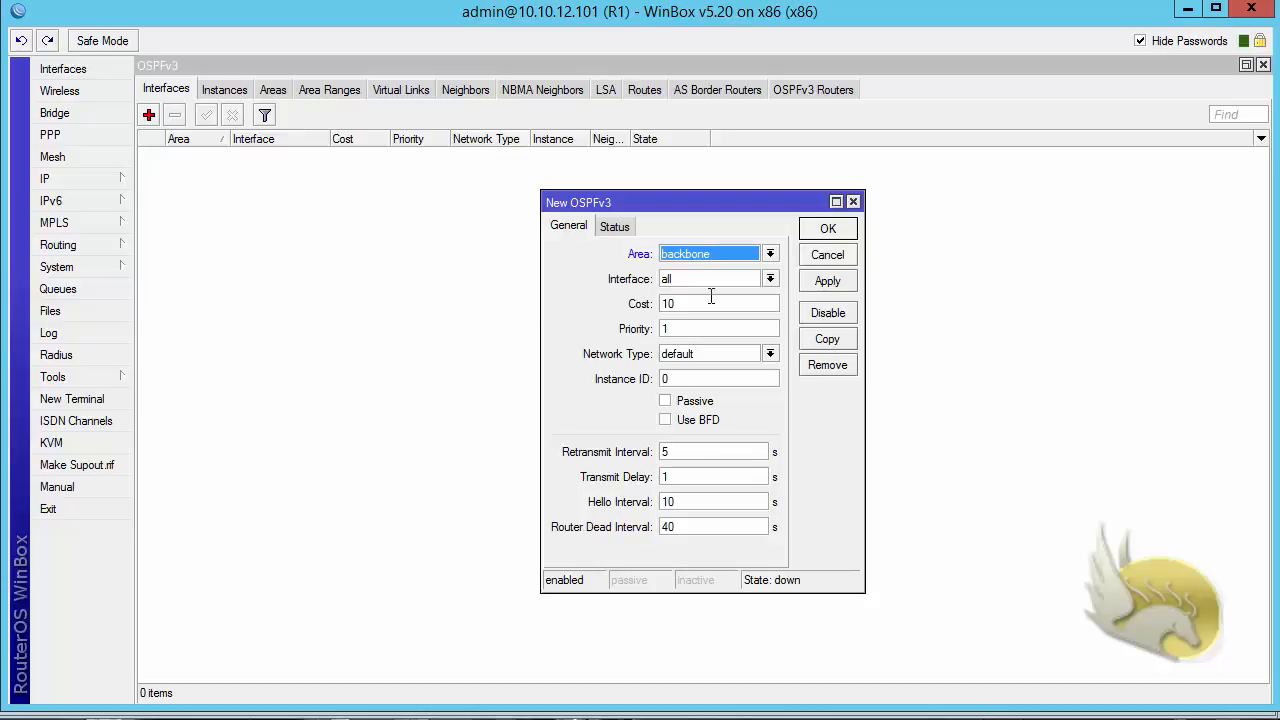
click(770, 255)
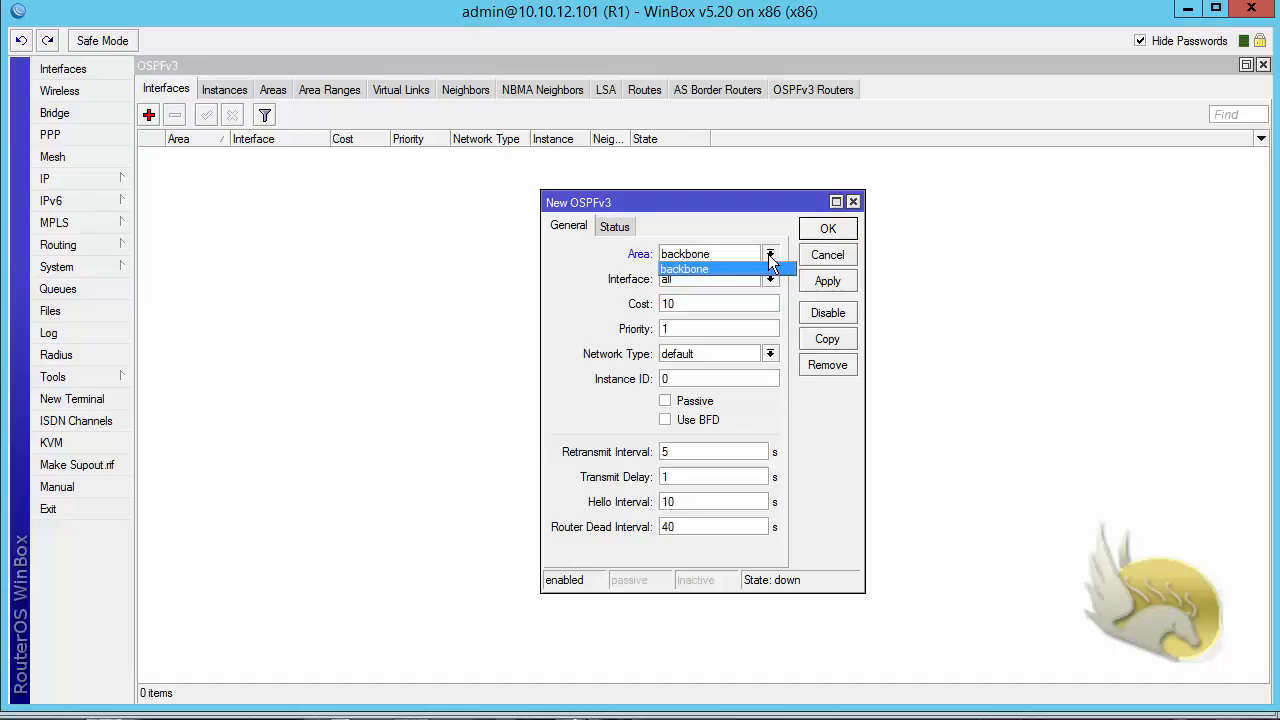
click(750, 269)
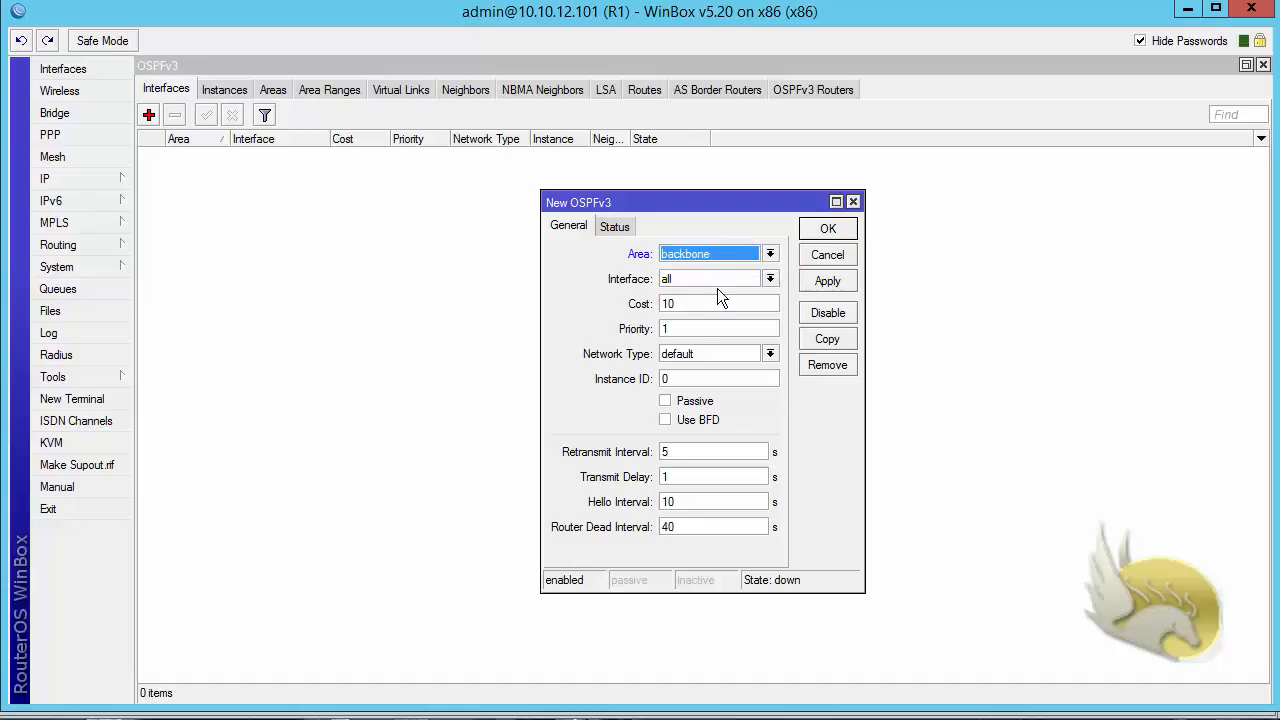
click(770, 354)
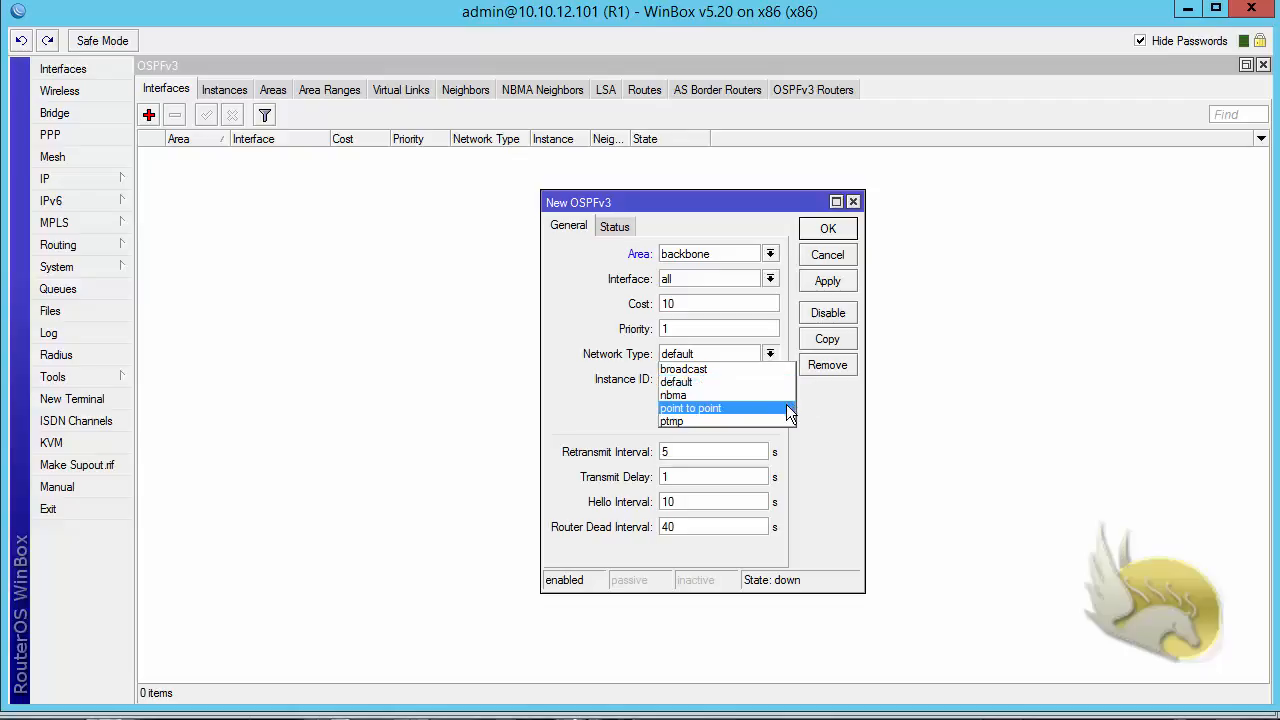
click(856, 417)
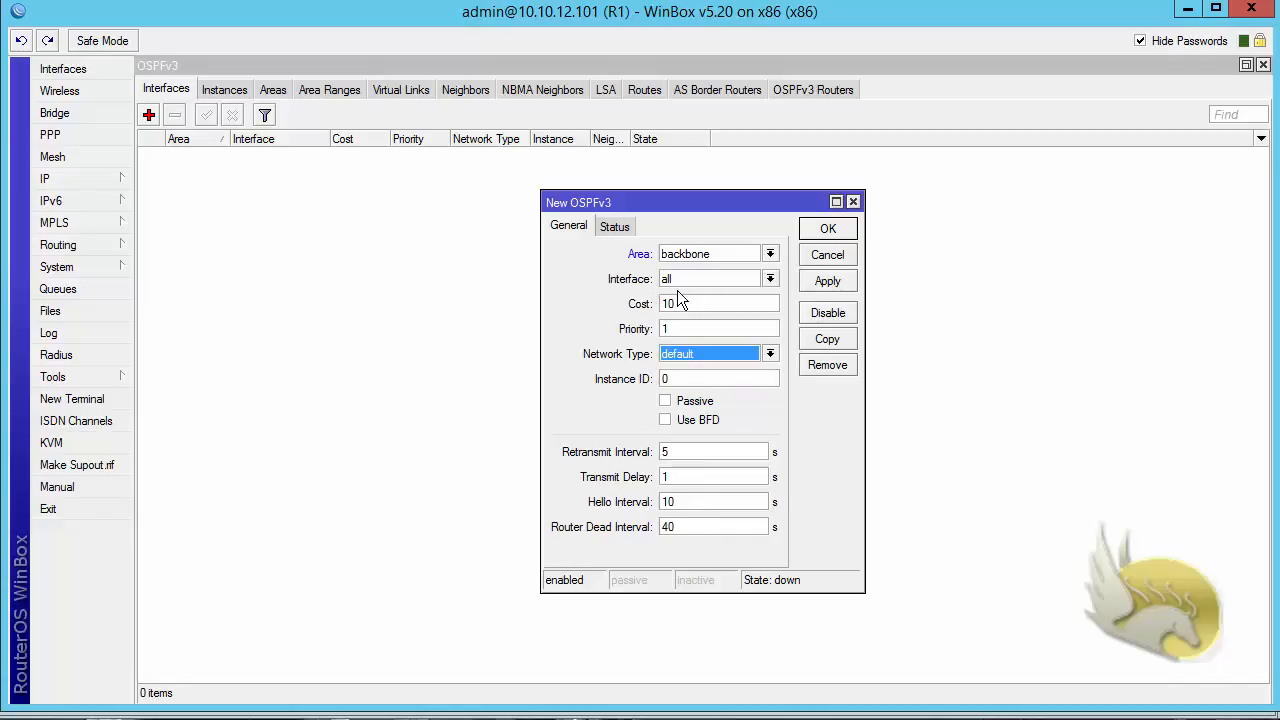
click(824, 229)
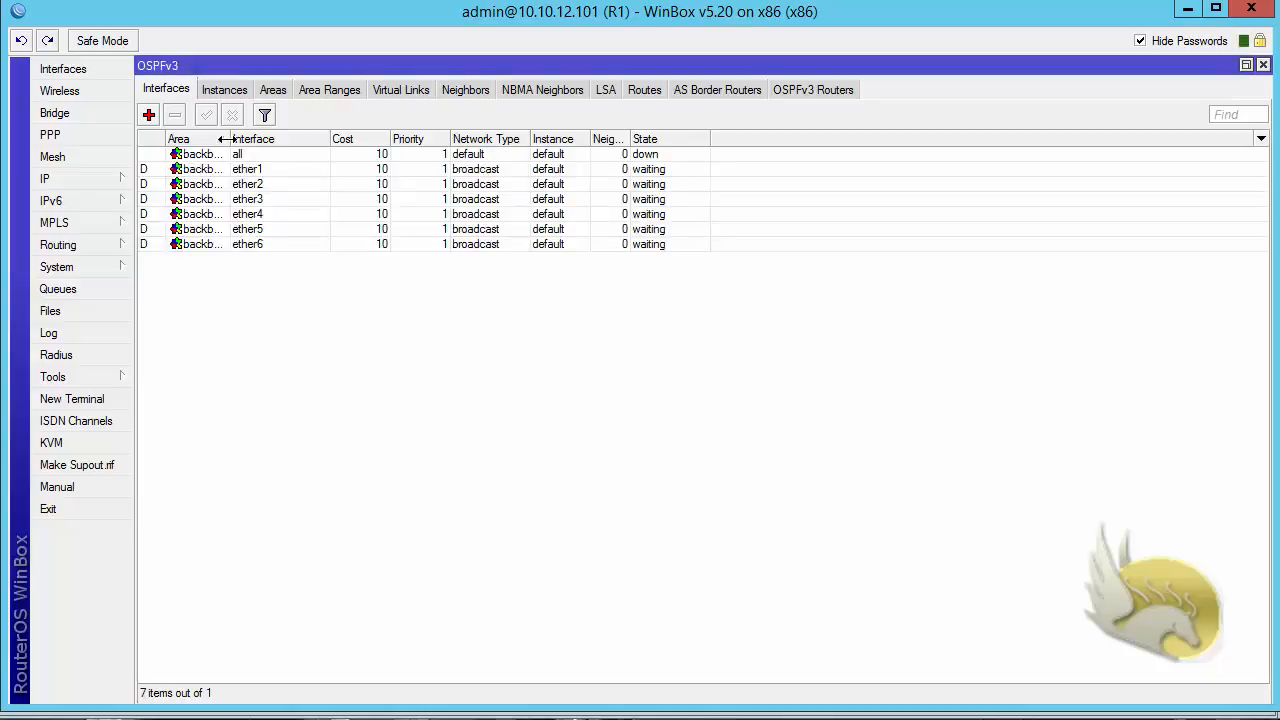
drag(230, 139, 296, 141)
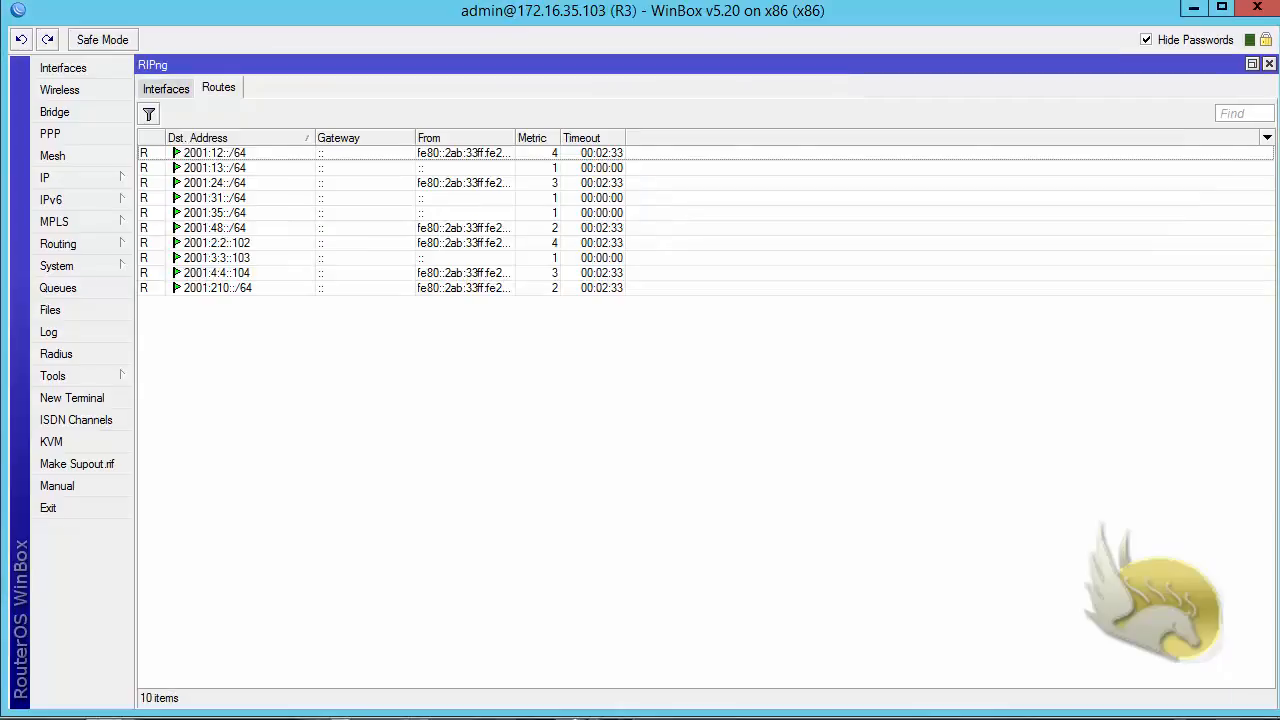
- On router R3, remove the RIPng entry for all interfaces and close the RIPng window
click(165, 87)
click(178, 155)
click(174, 113)
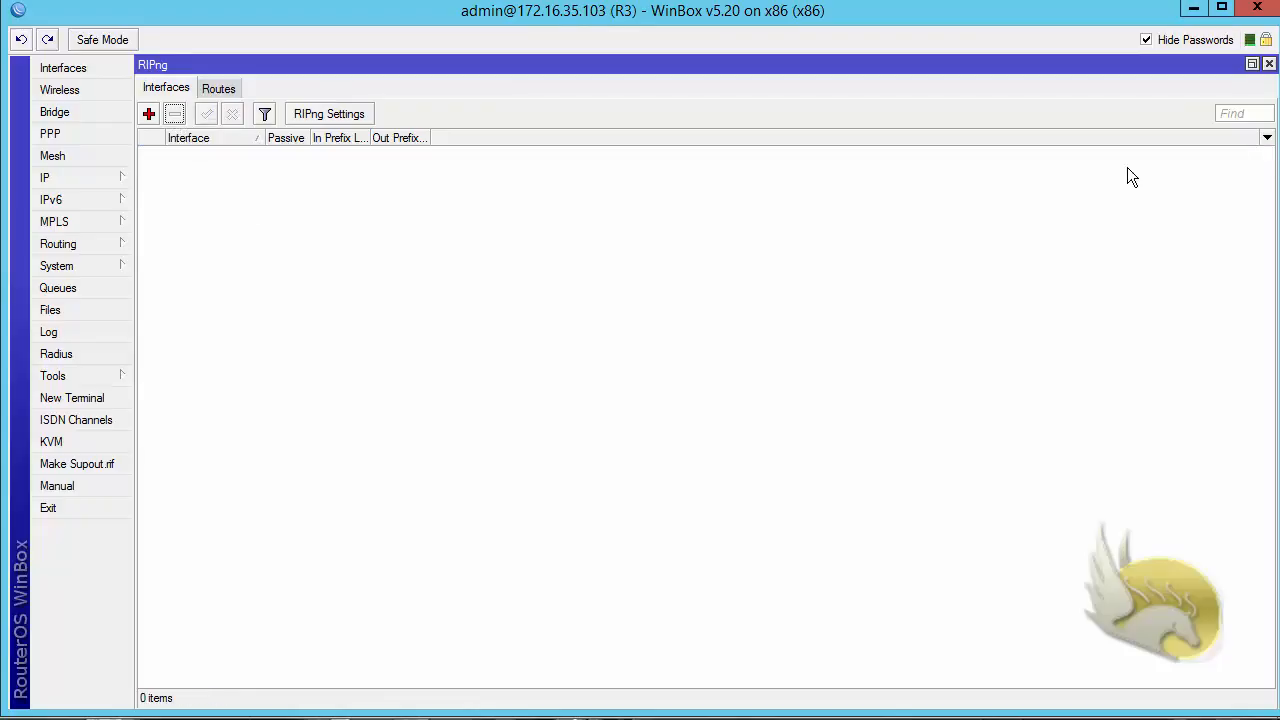
click(1269, 63)
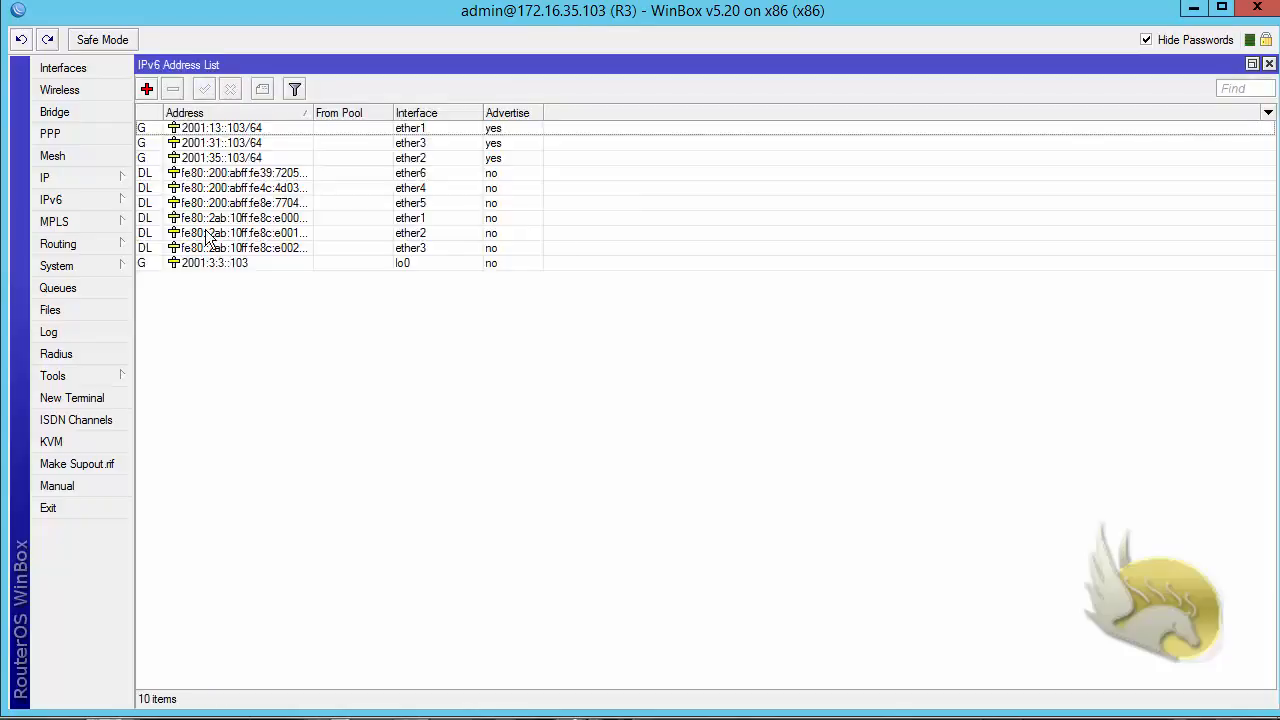
- Add an OSPFv3 entry on R3 covering all interfaces in the backbone area with default settings
click(124, 244)
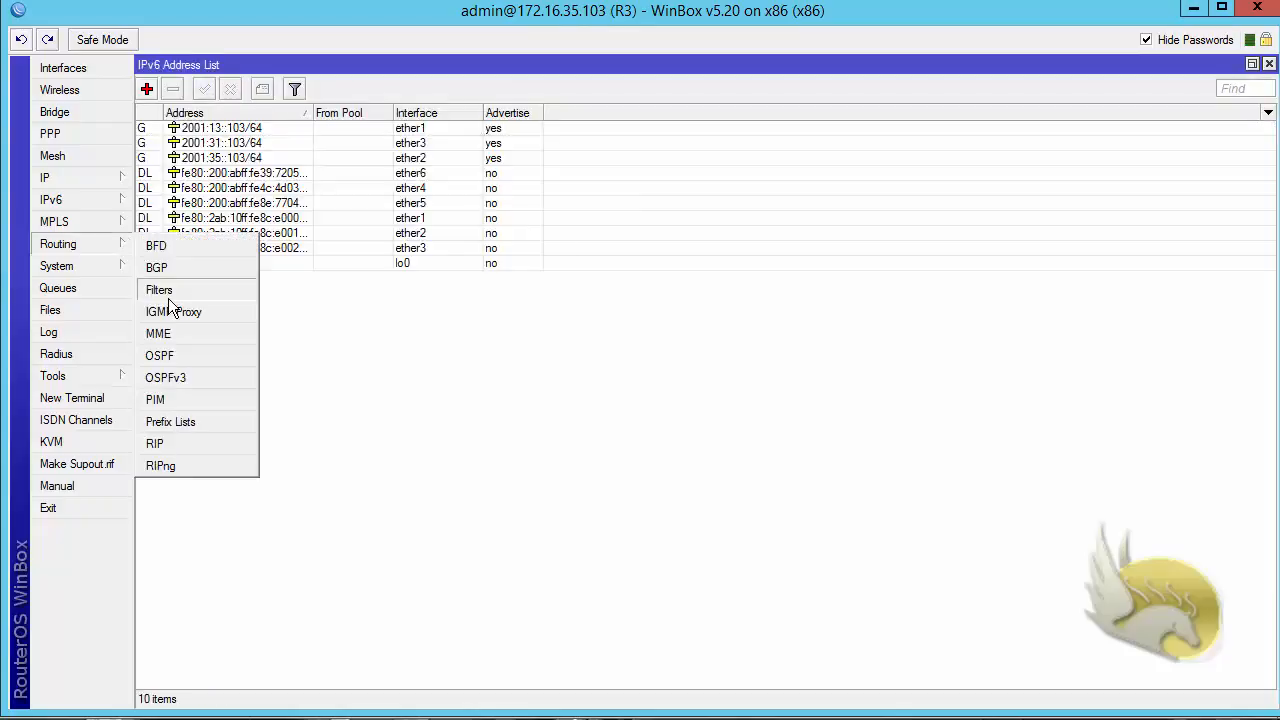
click(186, 376)
double_click(537, 208)
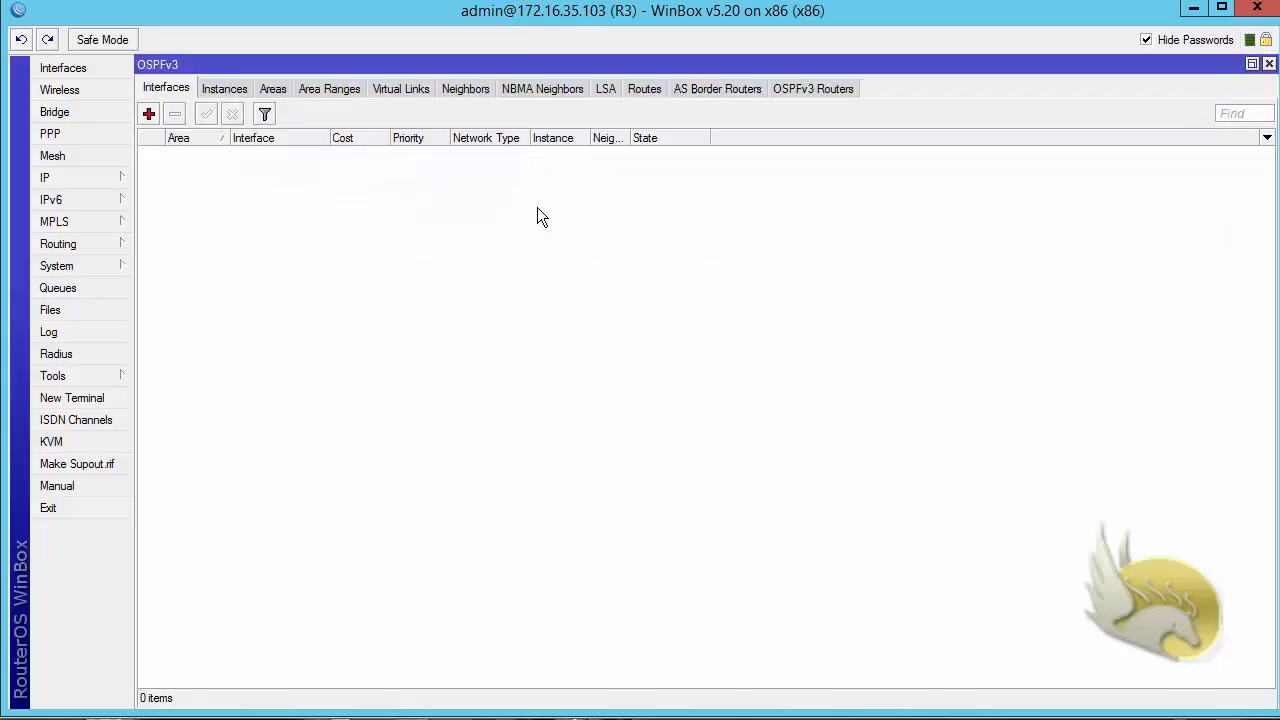
click(150, 115)
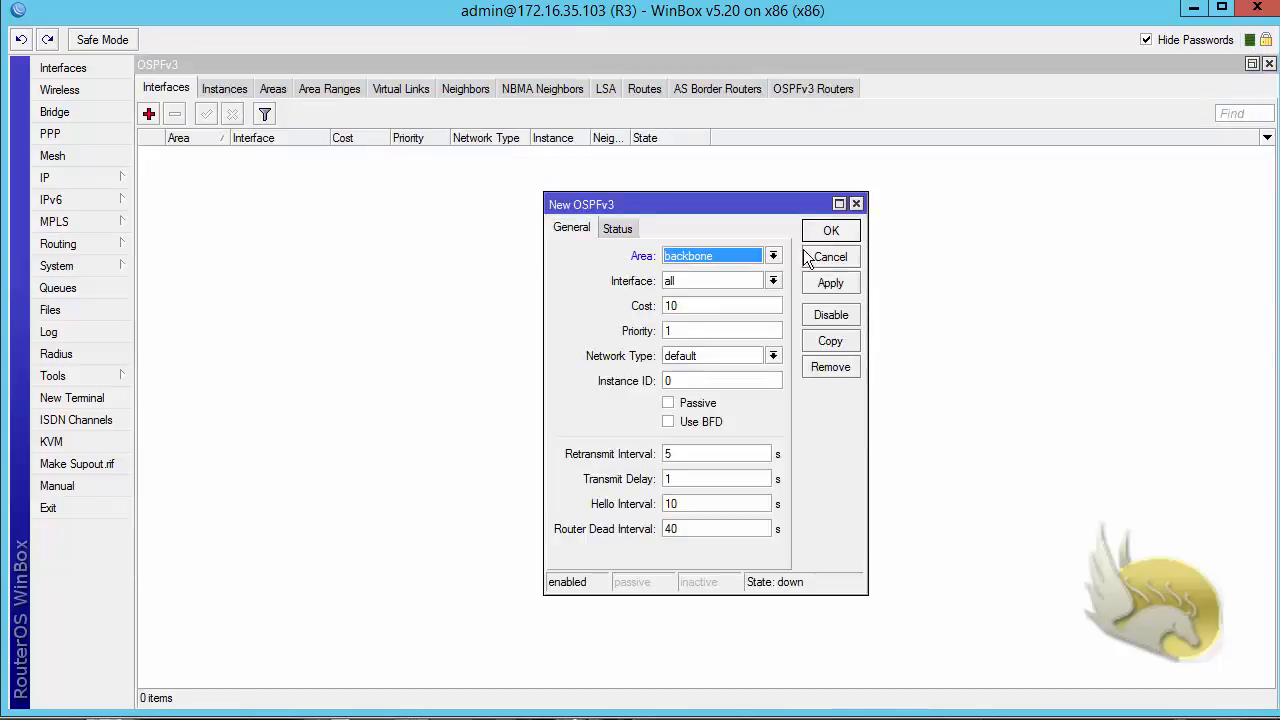
click(830, 232)
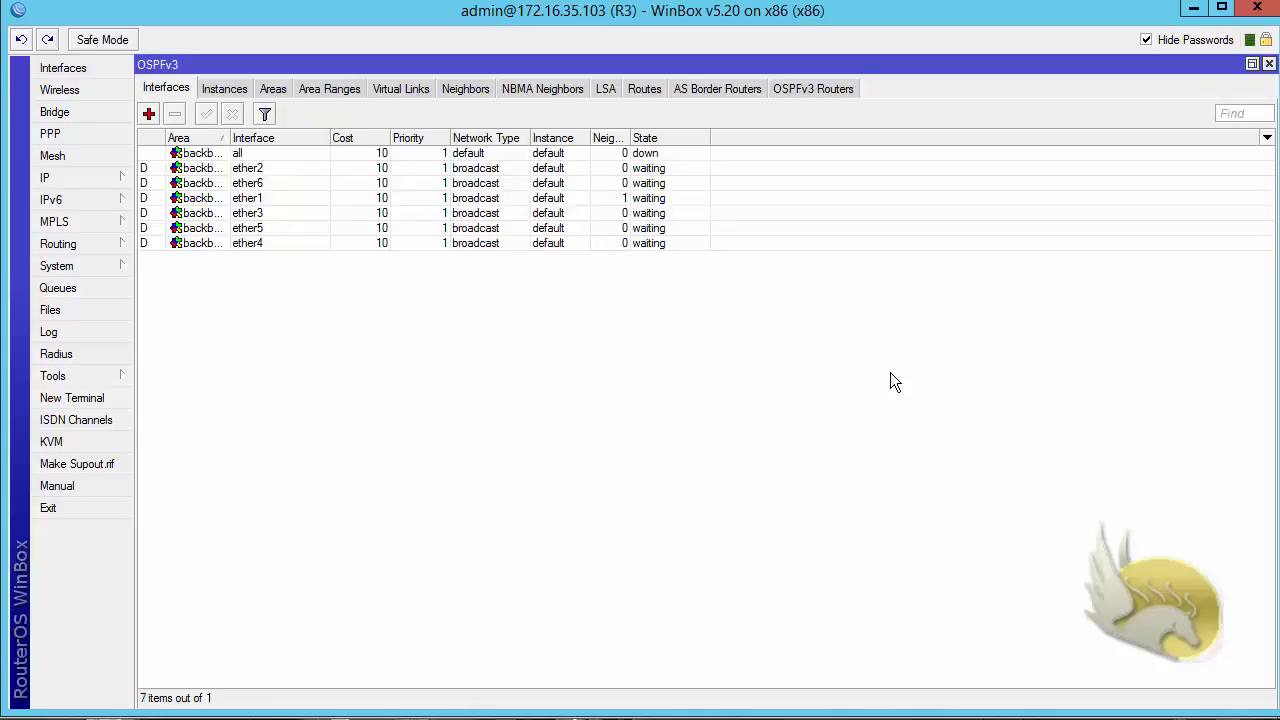
click(628, 199)
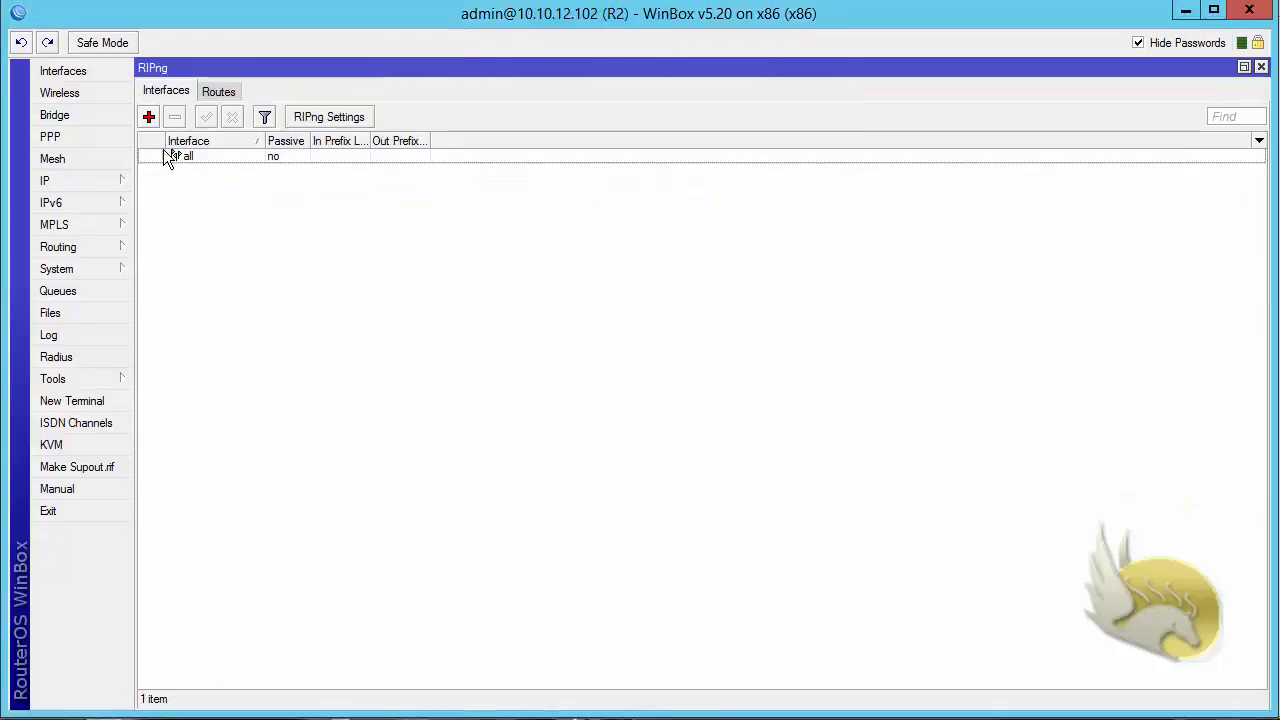
- On router R2, delete the RIPng entry for all interfaces and close the RIPng window
click(172, 156)
click(174, 117)
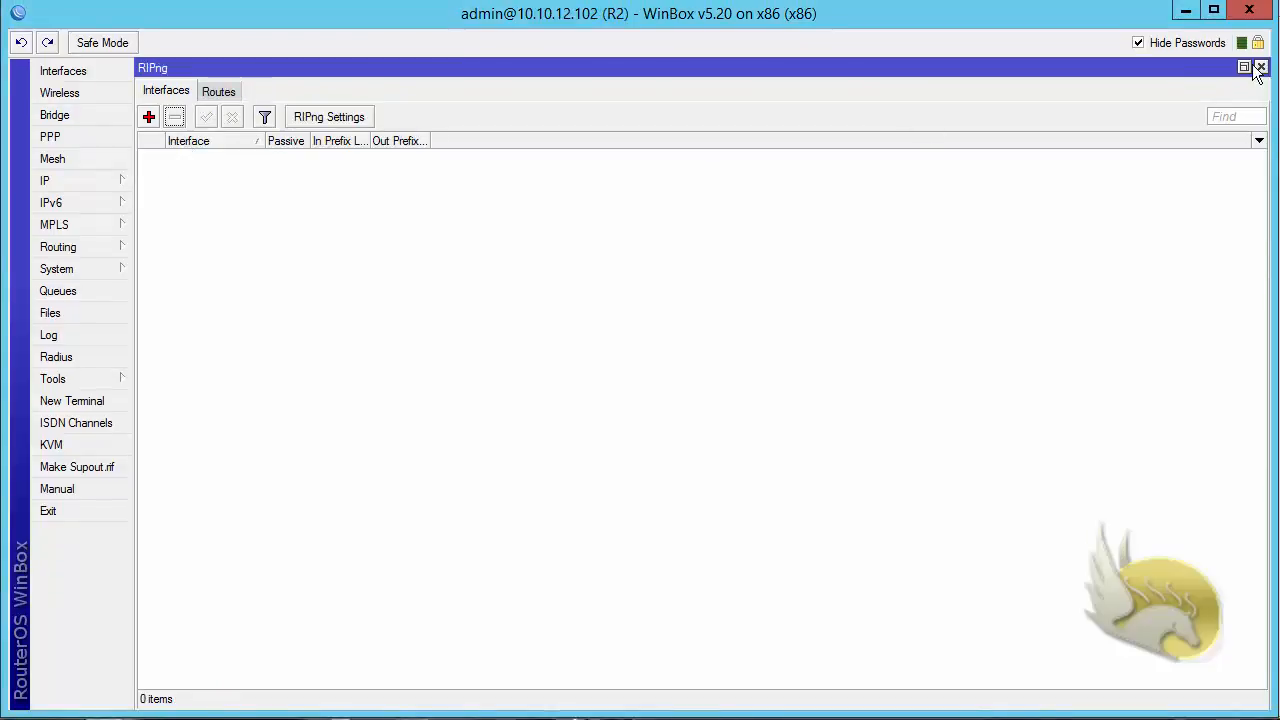
click(1261, 67)
- Enable OSPFv3 on R2 by adding an interface entry with the default settings
click(97, 247)
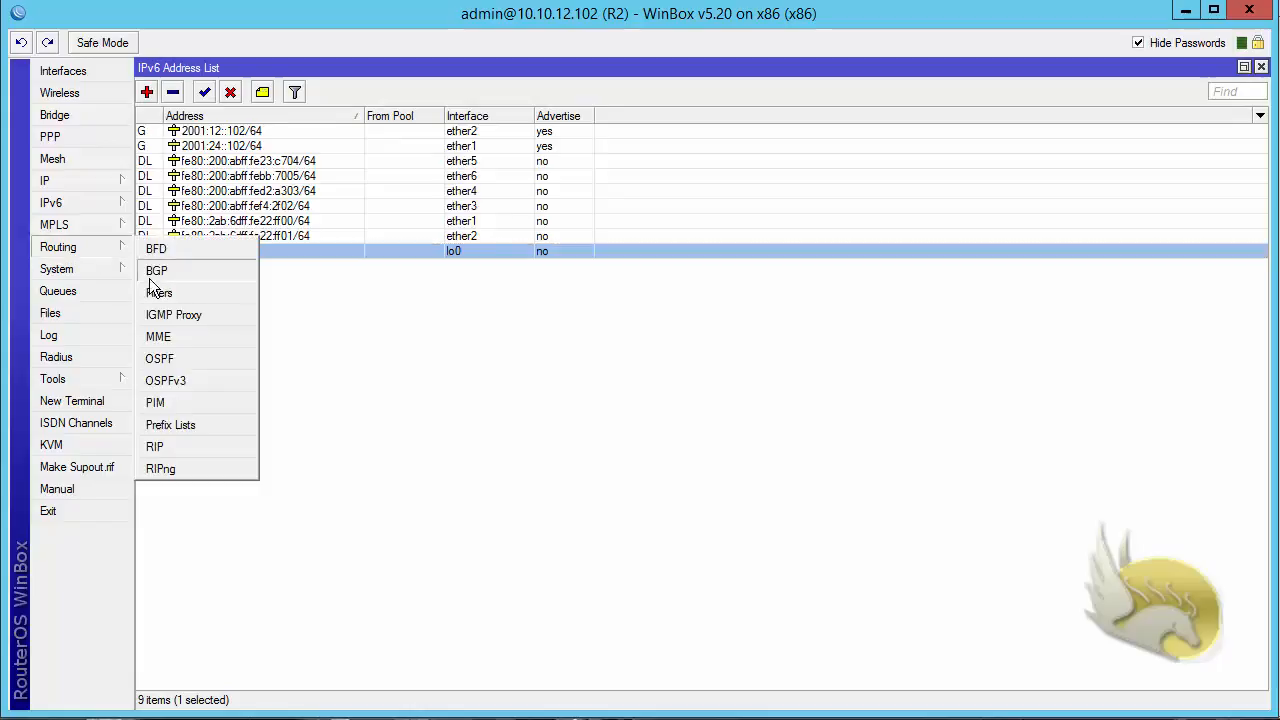
click(178, 386)
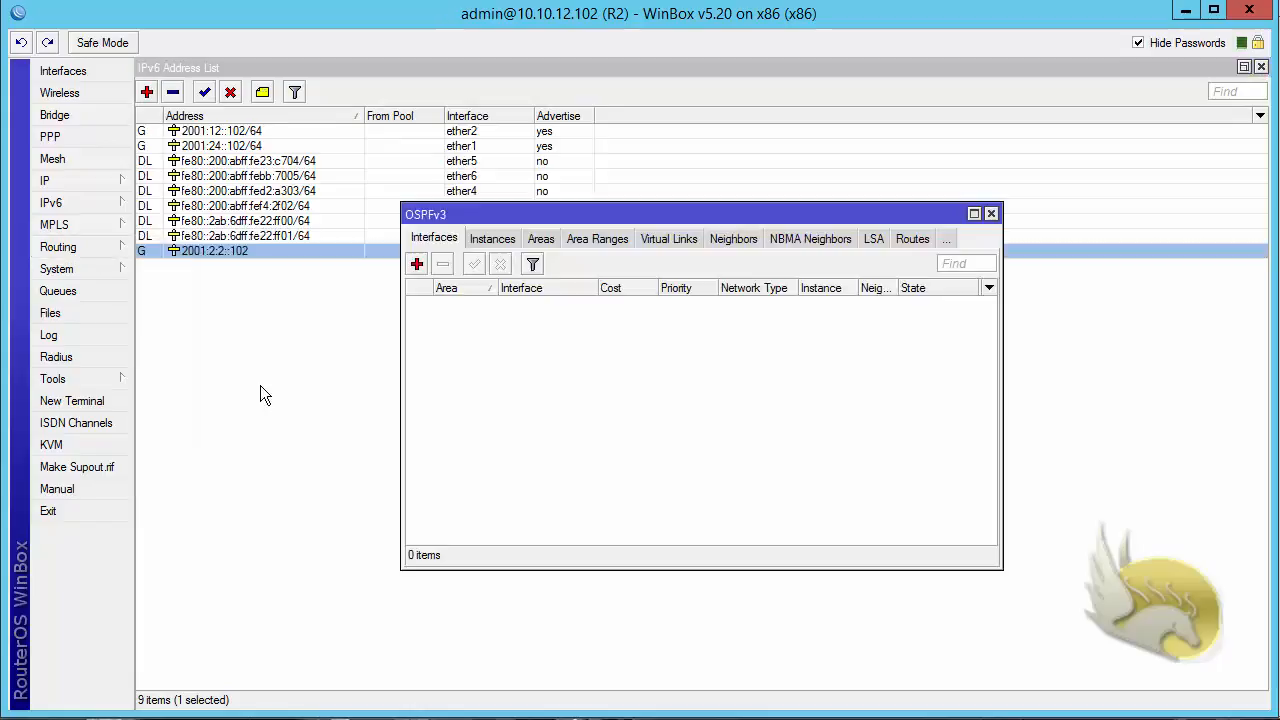
click(417, 263)
click(826, 233)
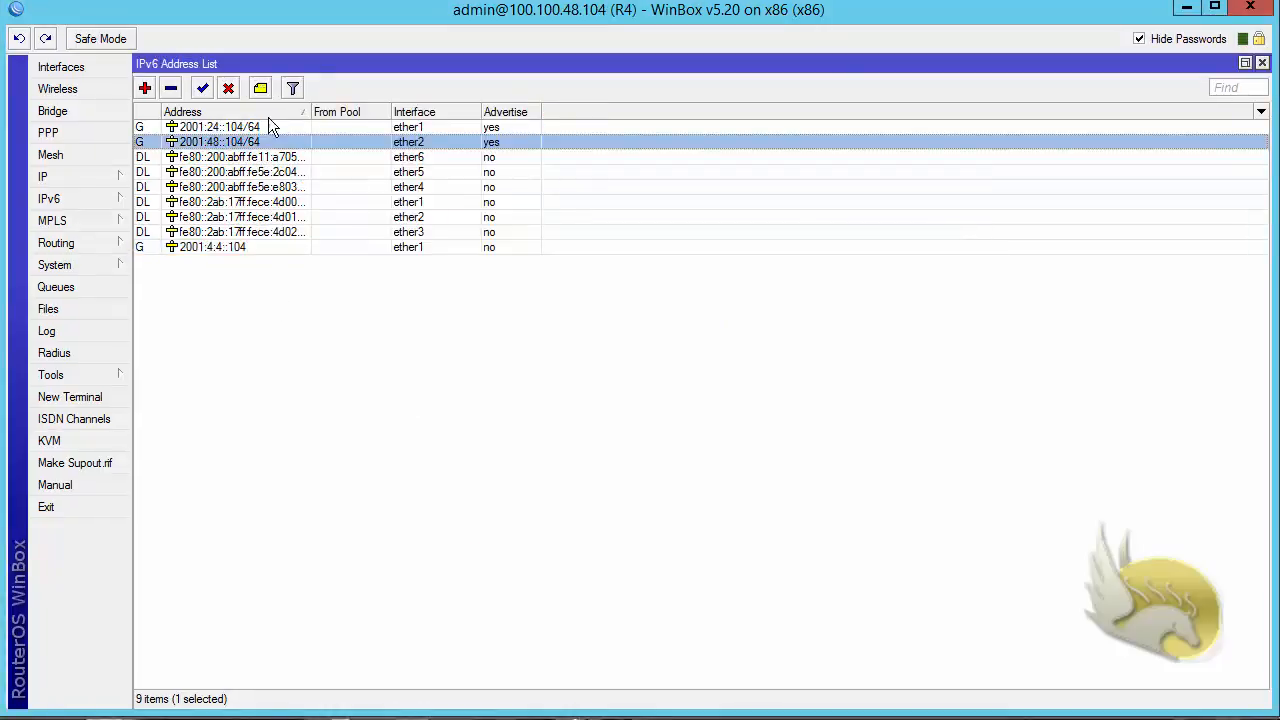
- On router R4, open the RIPng configuration, remove its entry for all interfaces and close it
click(94, 243)
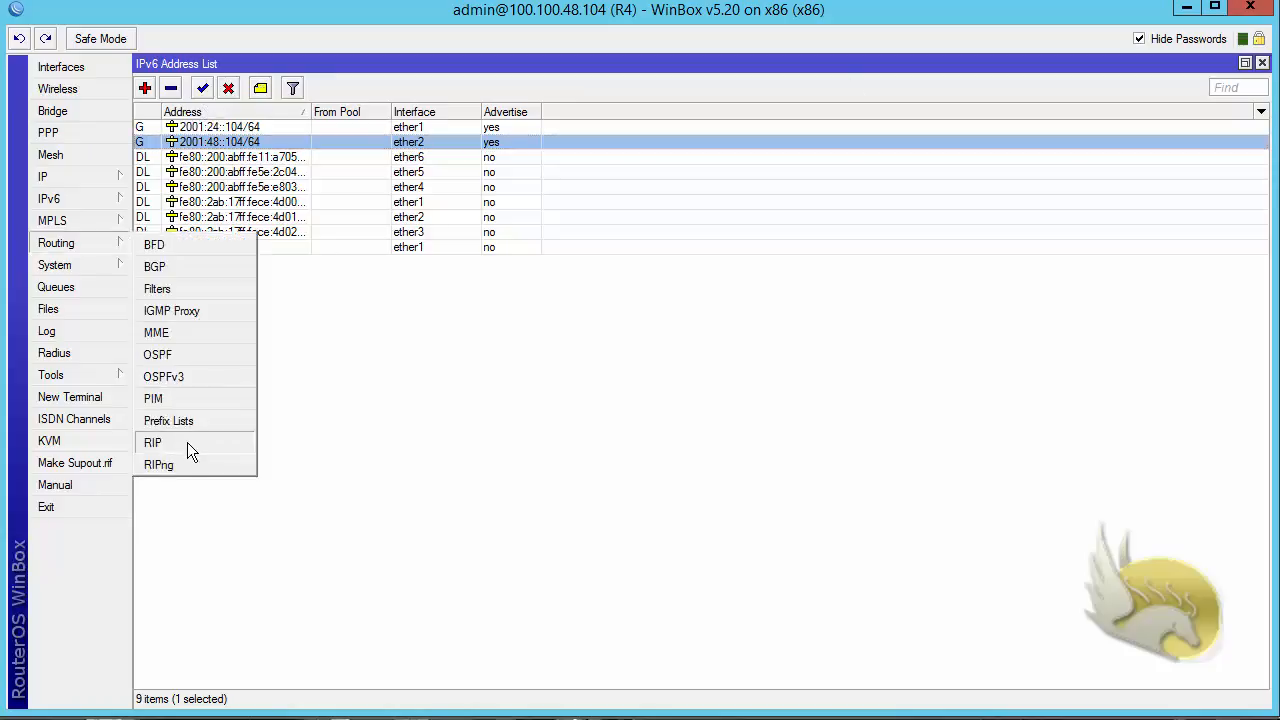
click(158, 465)
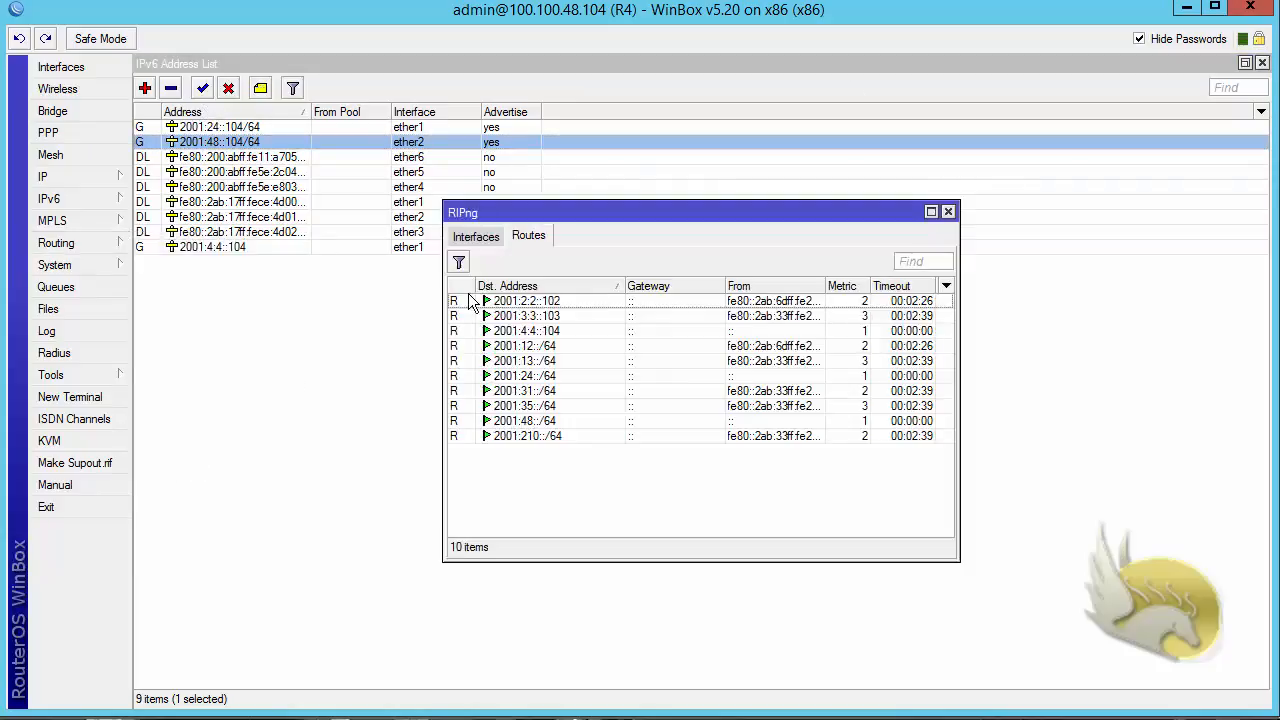
click(476, 246)
click(481, 301)
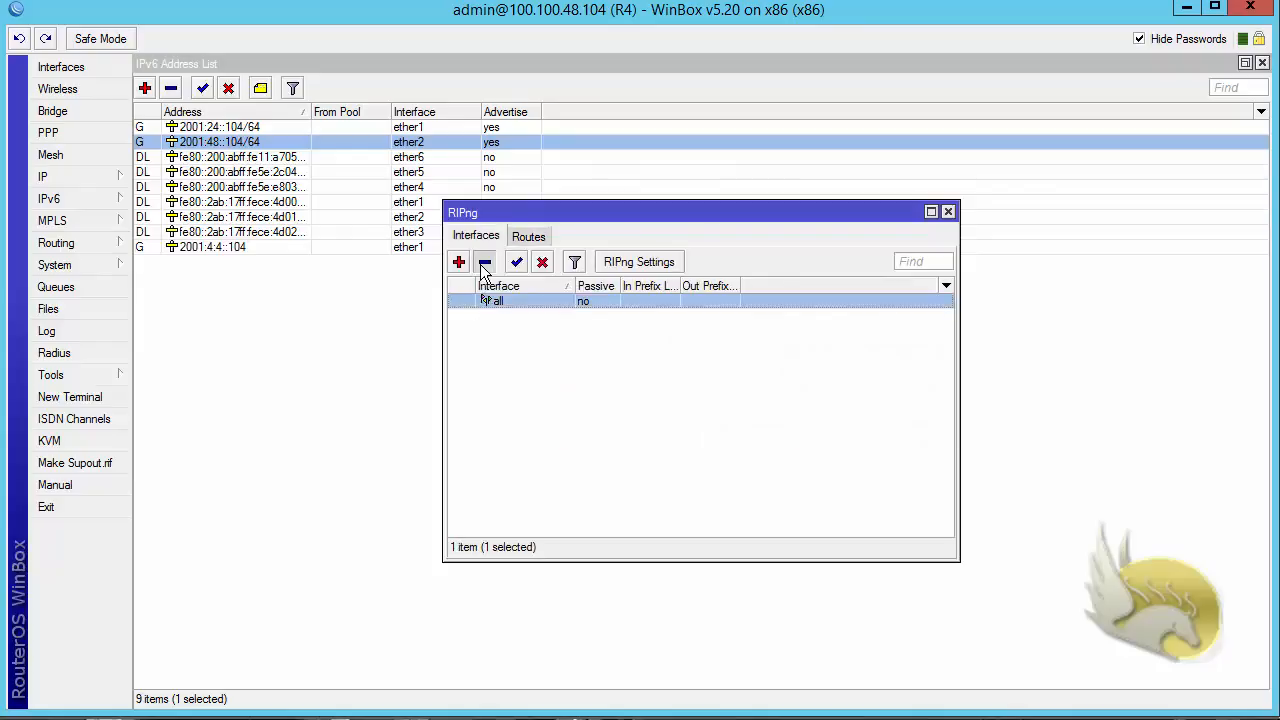
click(484, 262)
click(948, 212)
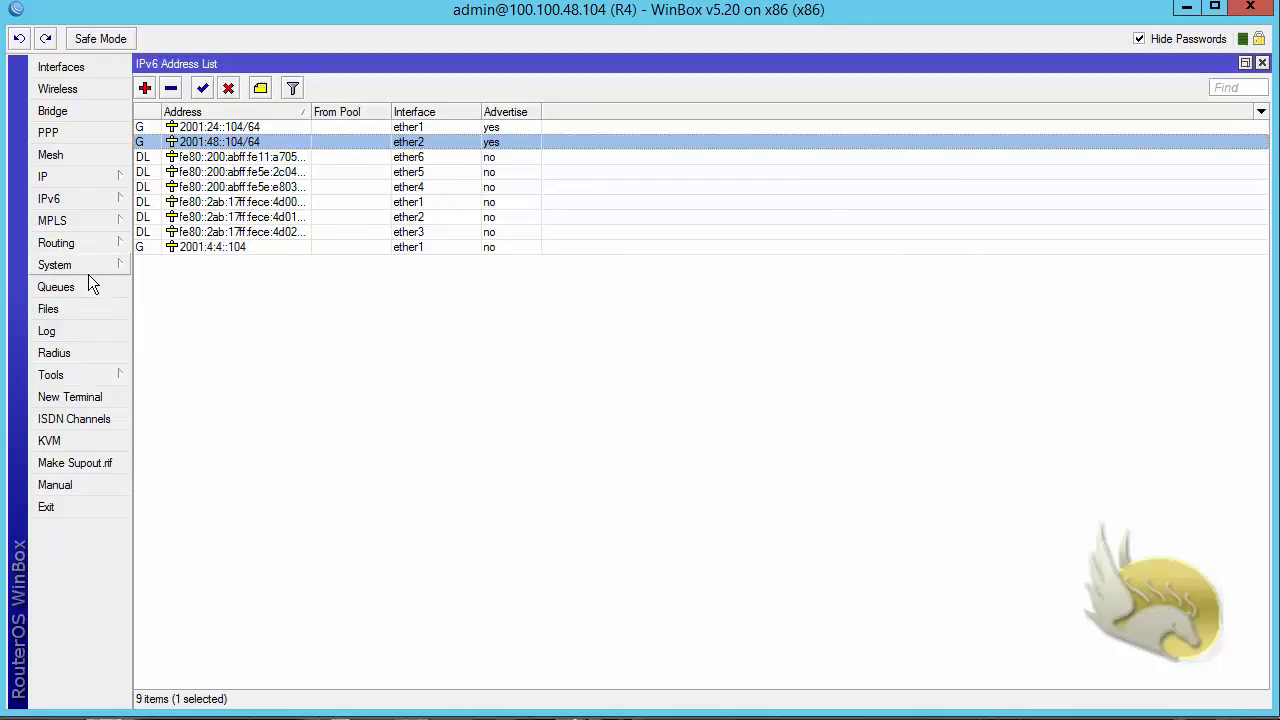
- Add an OSPFv3 entry on R4 for all interfaces in the backbone area and maximize the OSPFv3 window
click(81, 243)
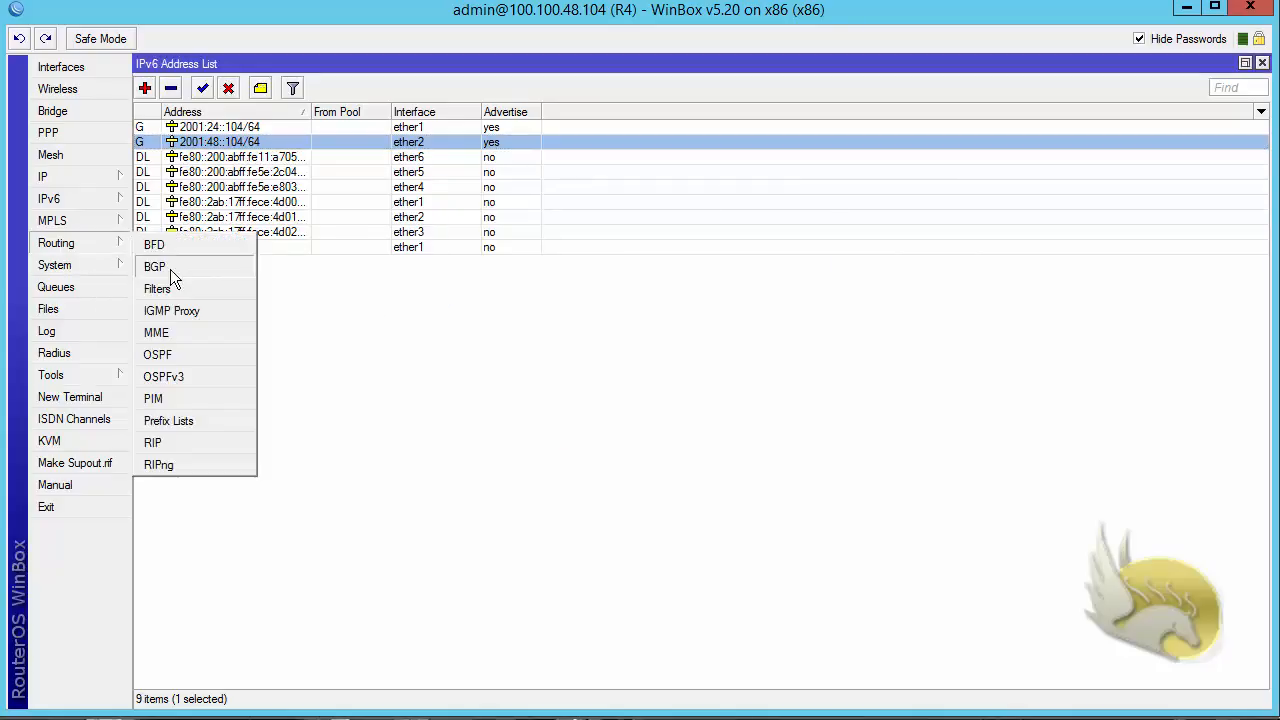
click(200, 377)
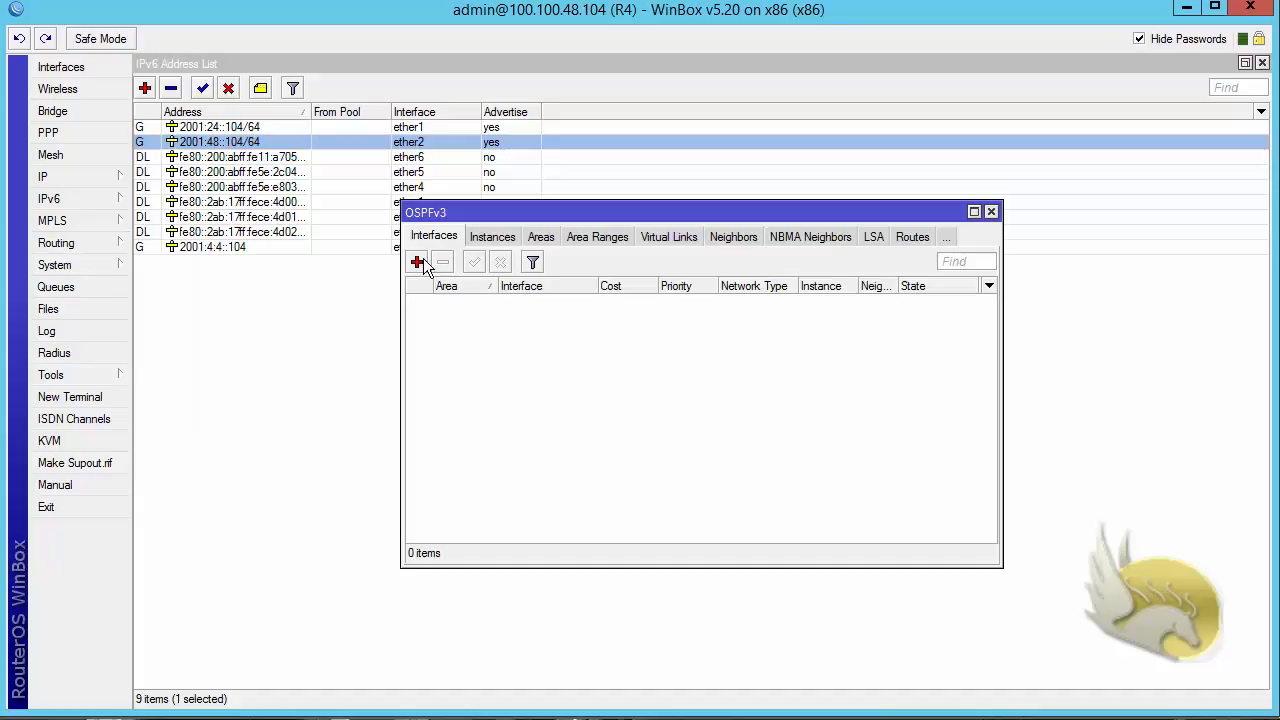
click(417, 261)
click(822, 233)
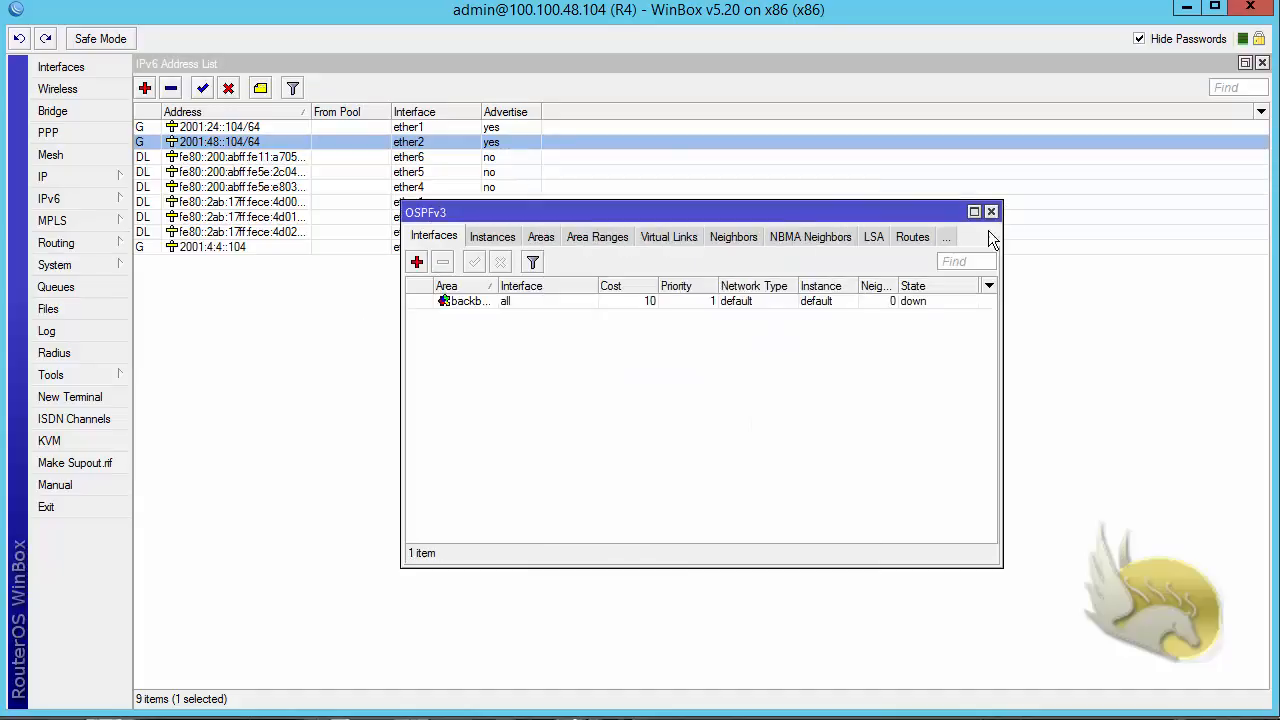
click(974, 213)
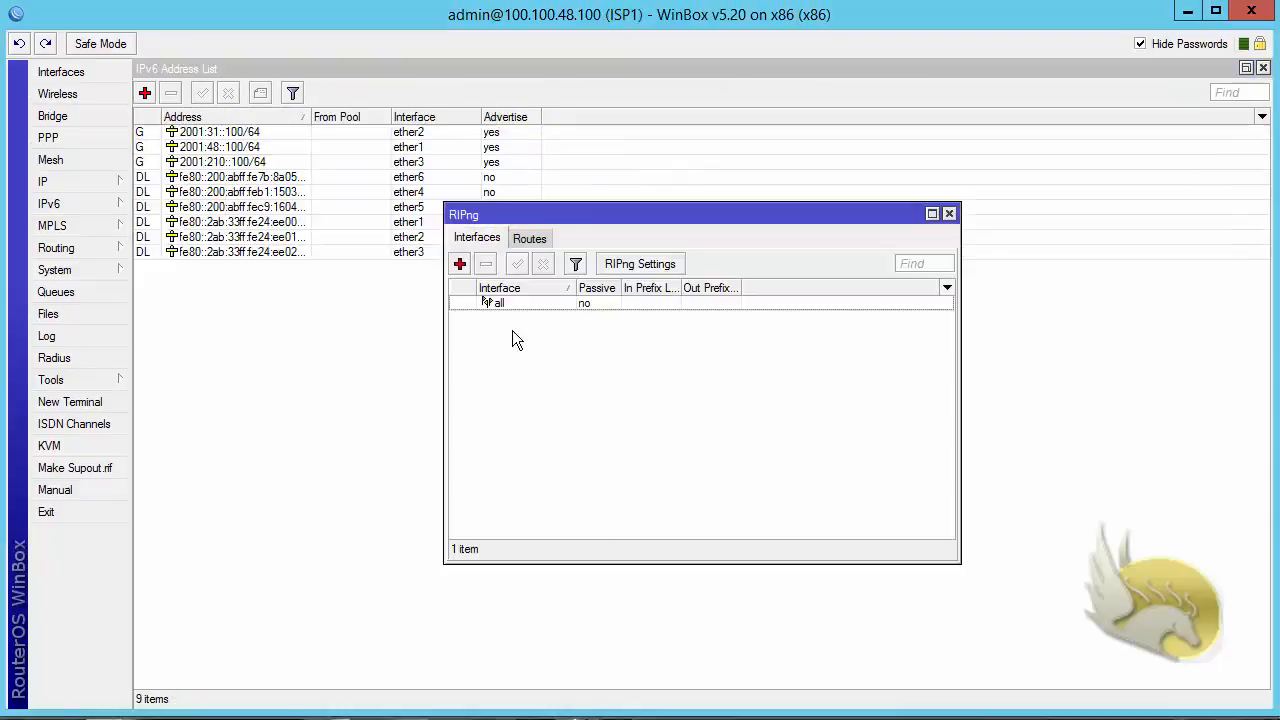
- On router ISP1, delete the RIPng entry for all interfaces and close the RIPng window
click(497, 302)
click(486, 265)
click(949, 213)
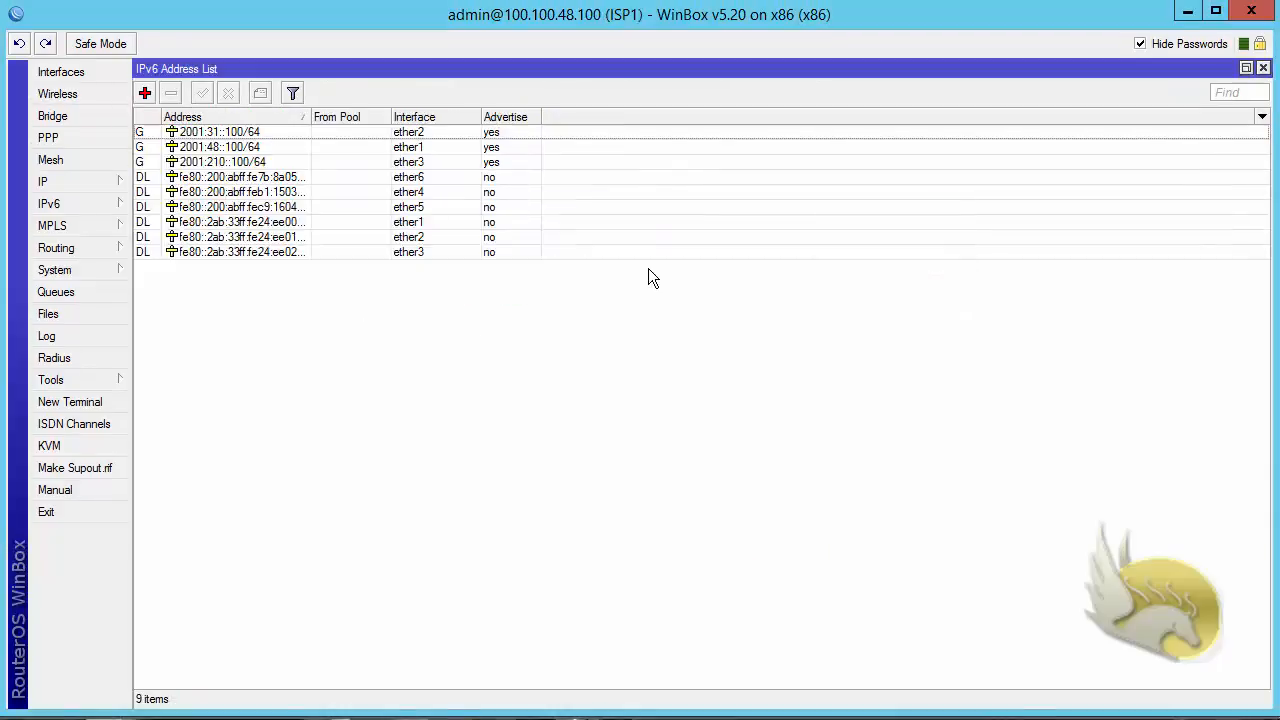
- Add an OSPFv3 entry on ISP1 for all interfaces with the default settings, in a maximized OSPFv3 window
click(56, 248)
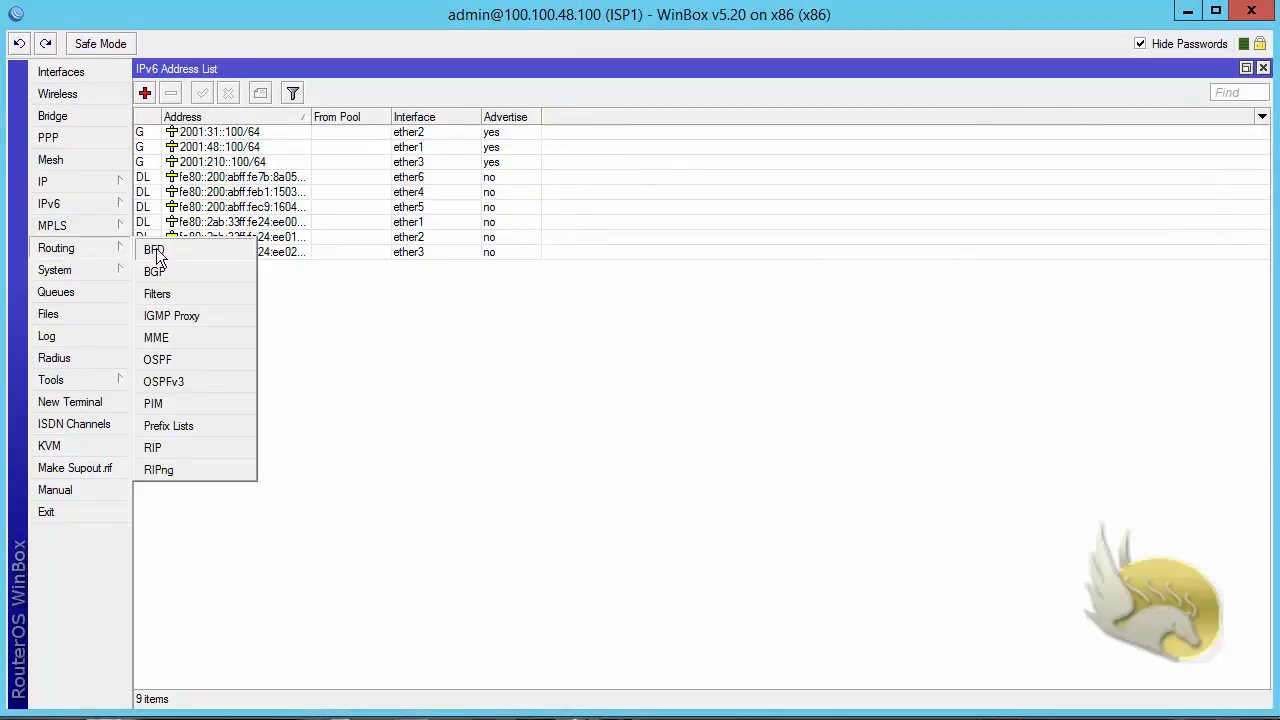
click(196, 381)
double_click(522, 216)
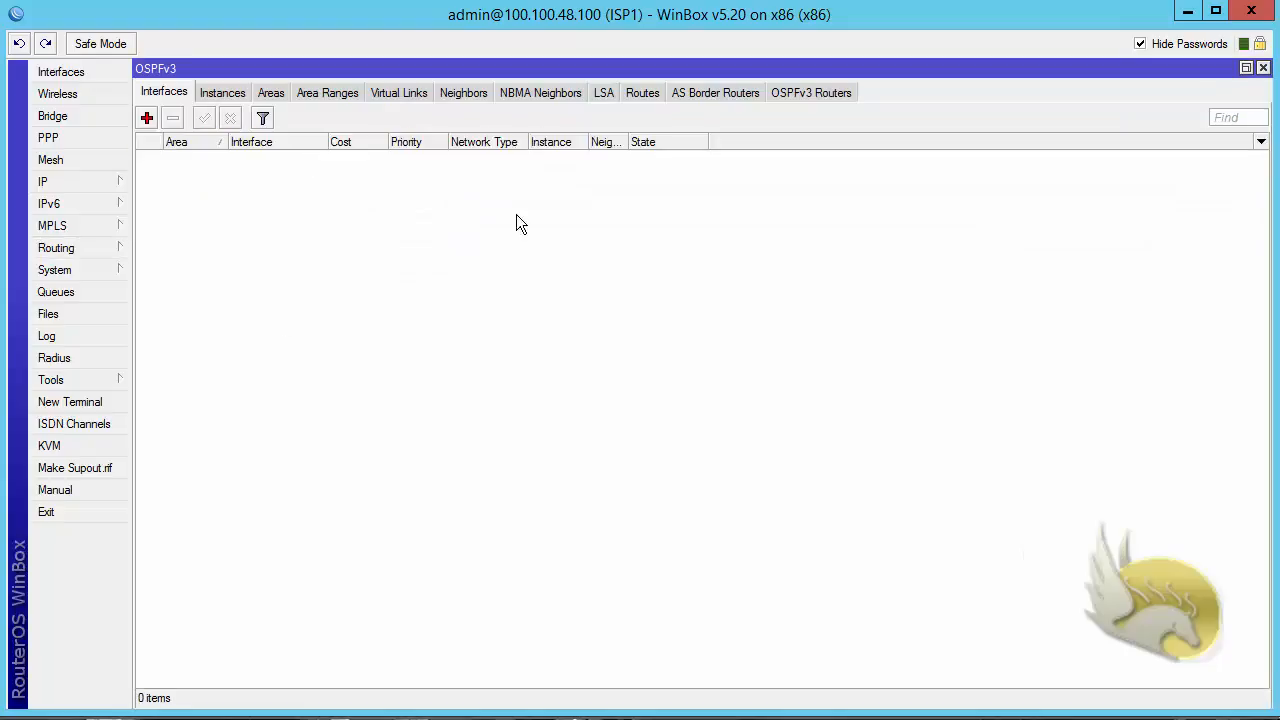
click(147, 118)
click(822, 231)
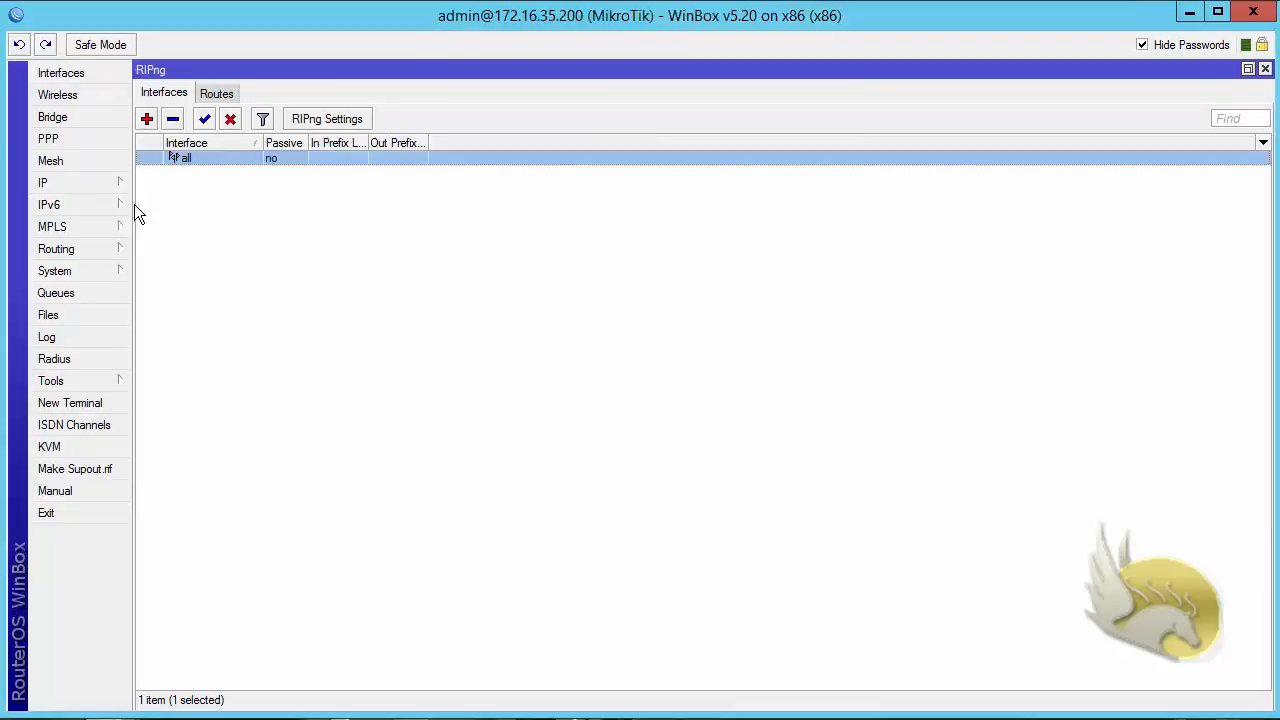
- On the MikroTik router at 172.16.35.200, remove the RIPng interface entry and add an OSPFv3 entry for all interfaces in the backbone area
click(172, 119)
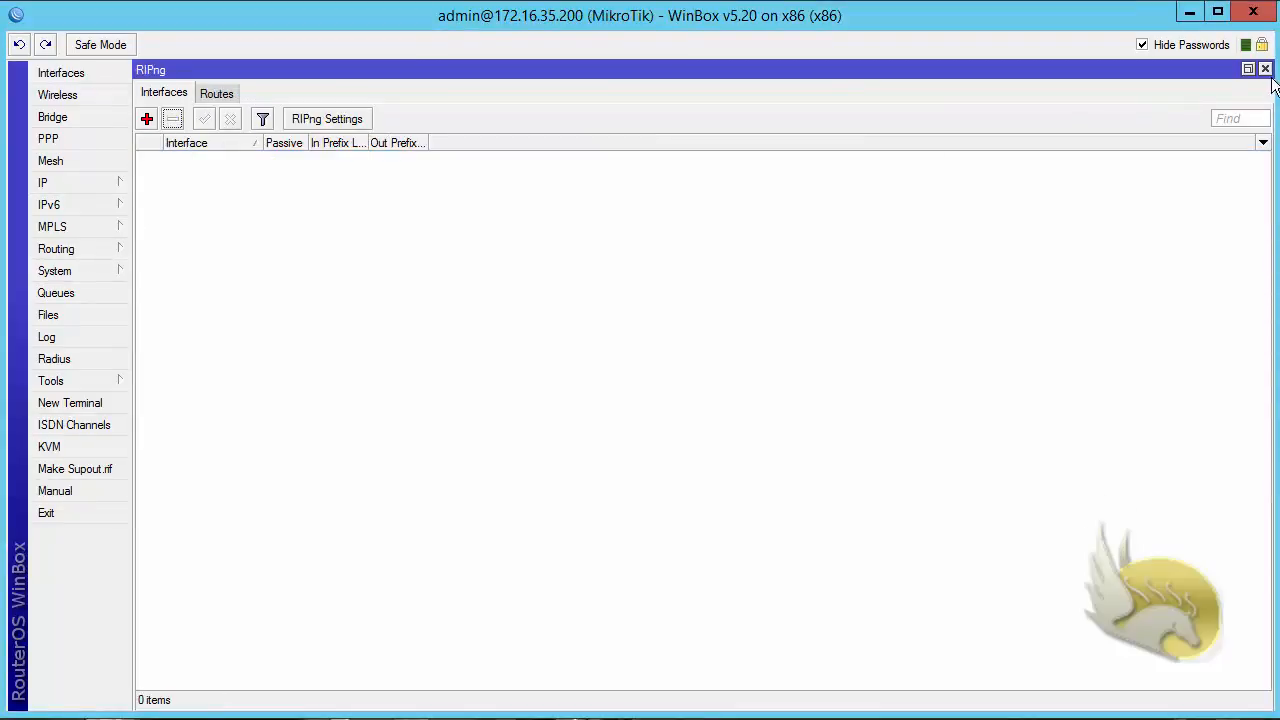
click(1265, 69)
click(104, 250)
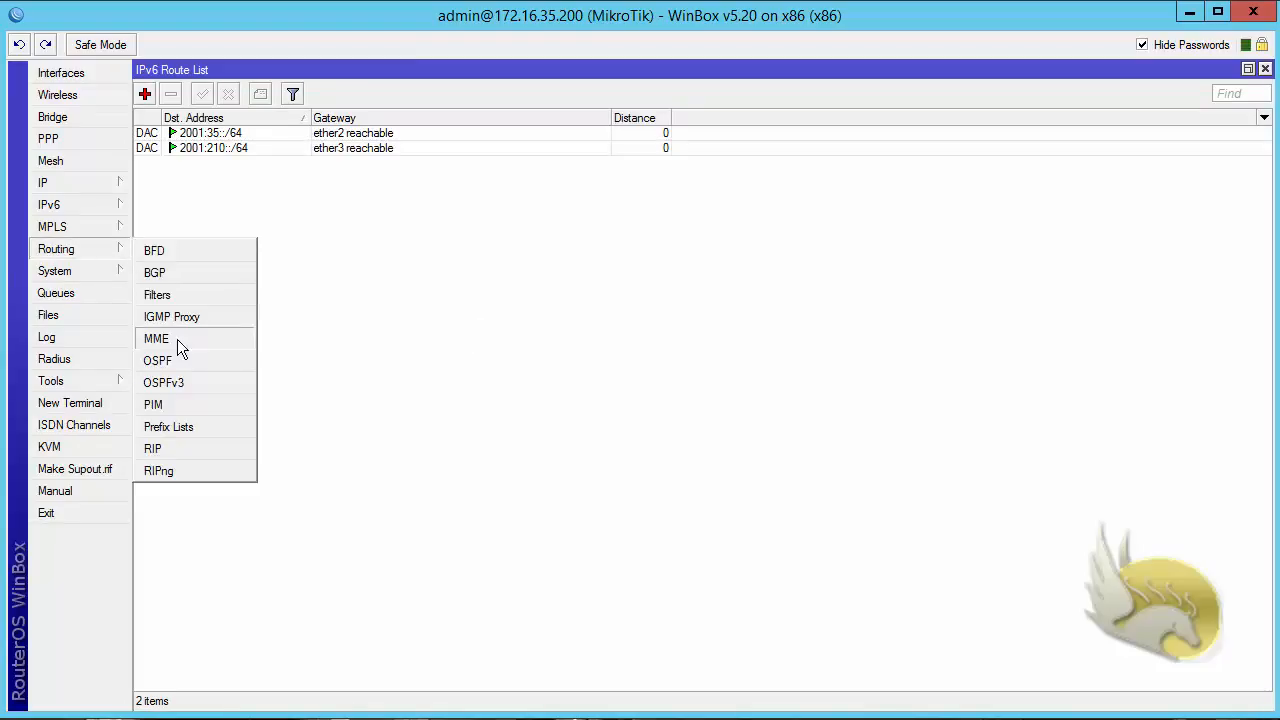
click(180, 378)
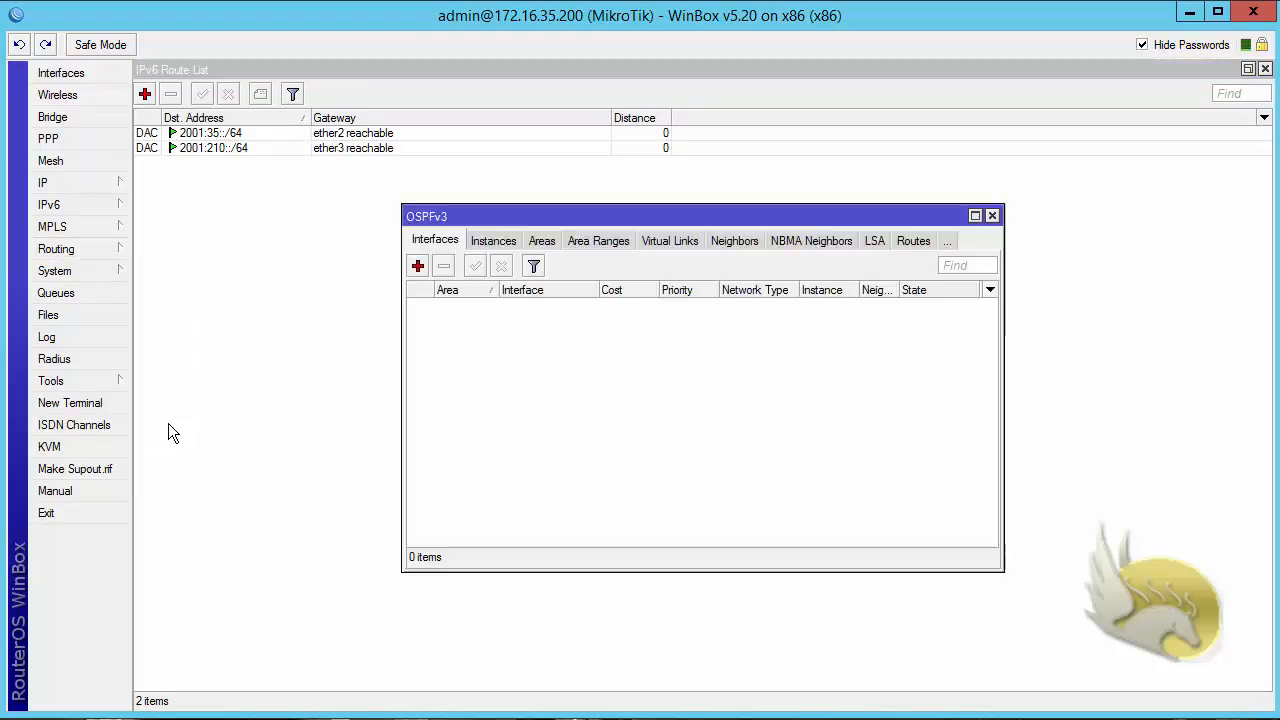
double_click(476, 213)
click(148, 121)
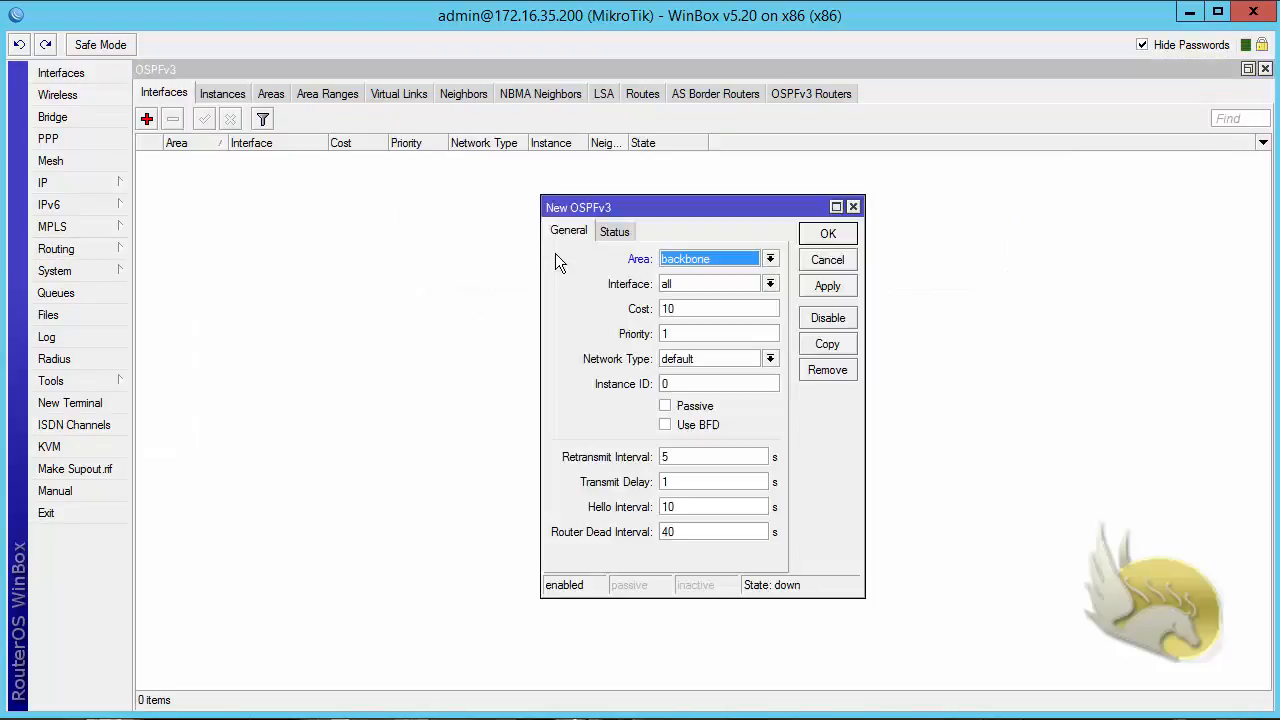
click(826, 233)
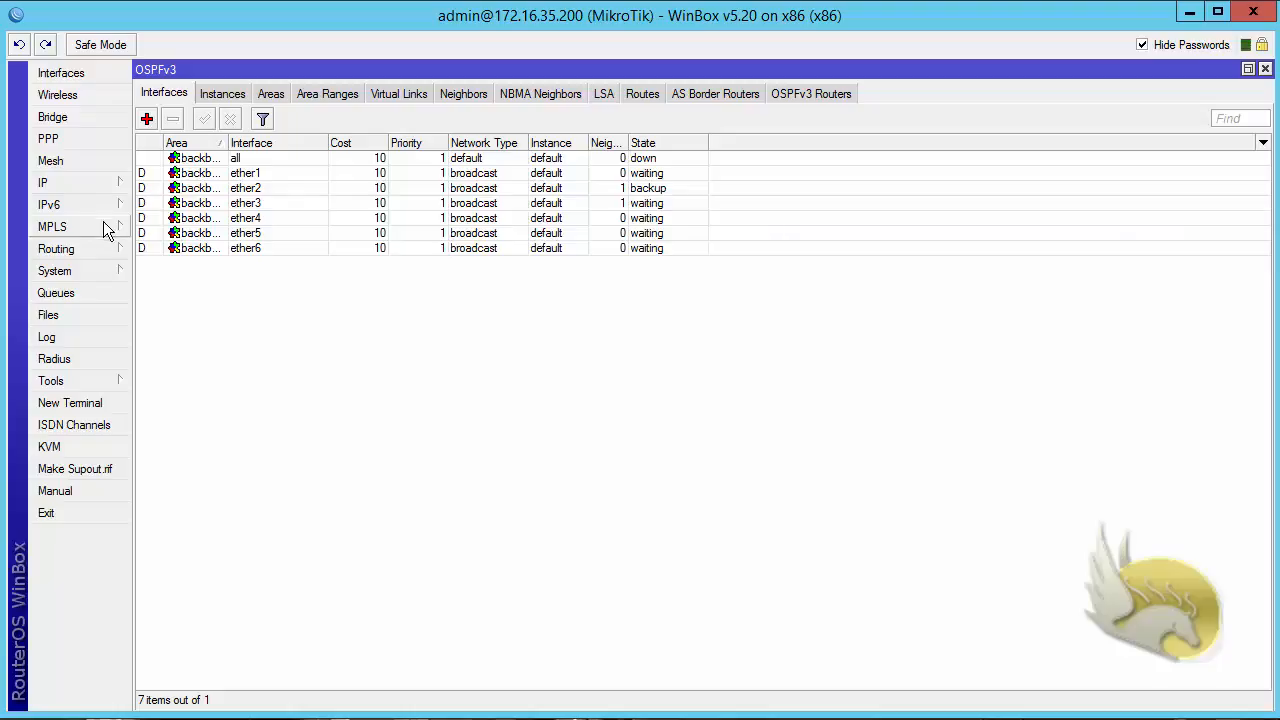
- Open the IPv6 route list and examine the flags, gateways and distances of the dynamic routes
click(79, 205)
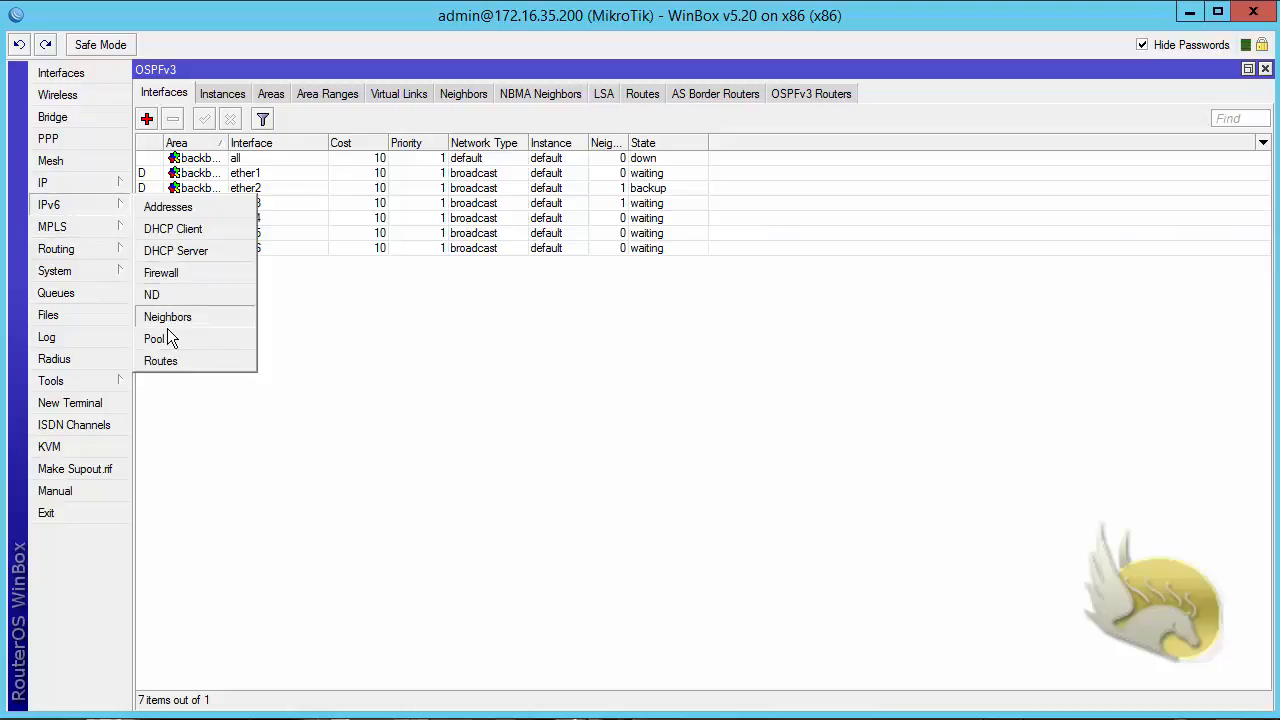
click(179, 360)
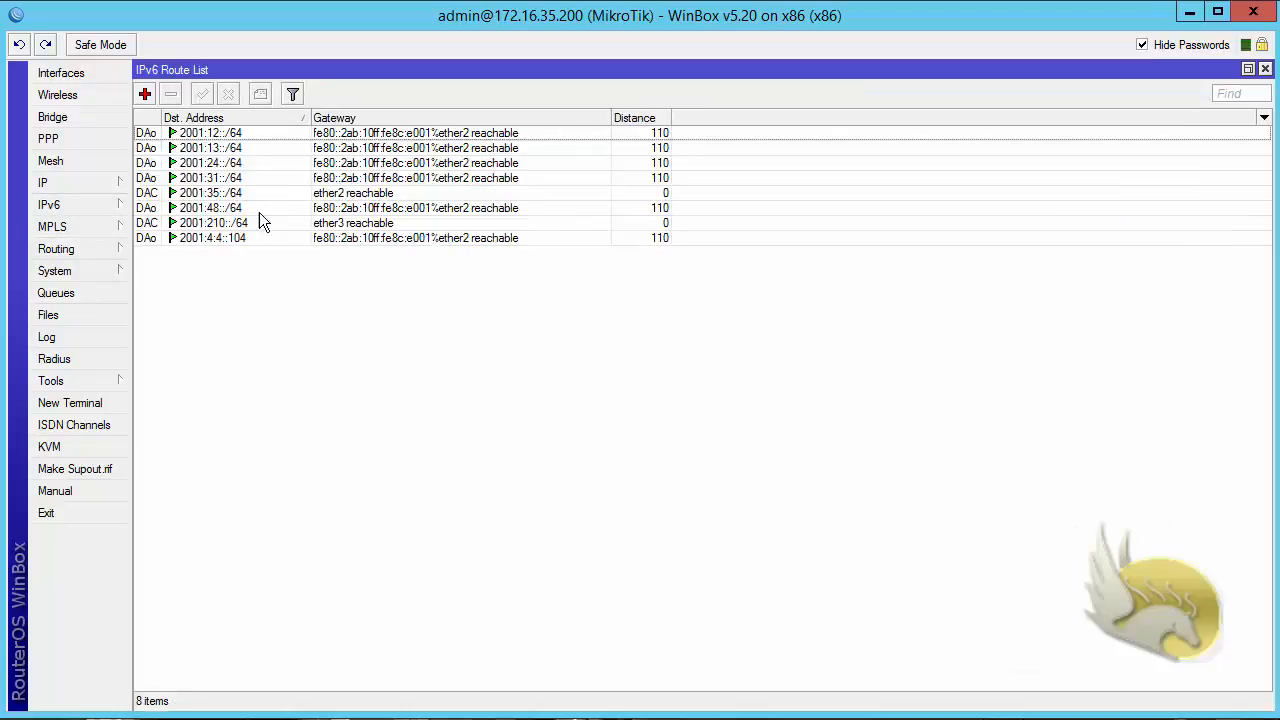
click(150, 150)
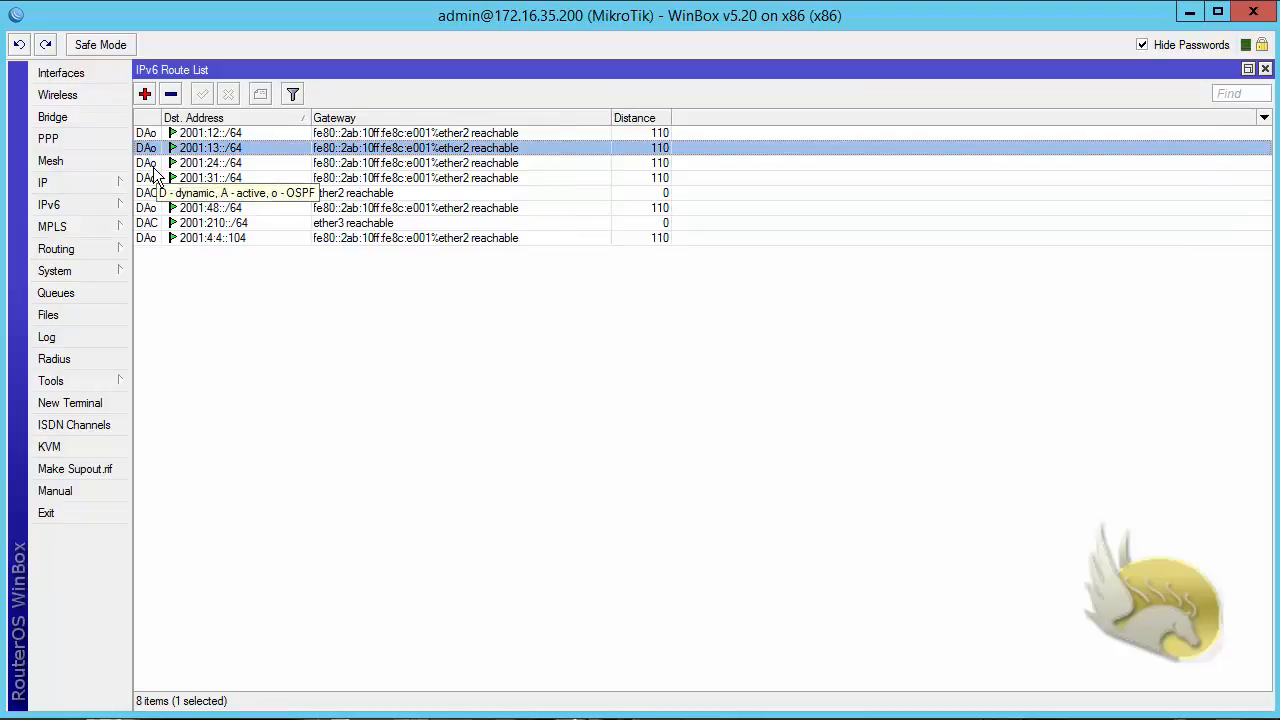
click(340, 335)
click(644, 168)
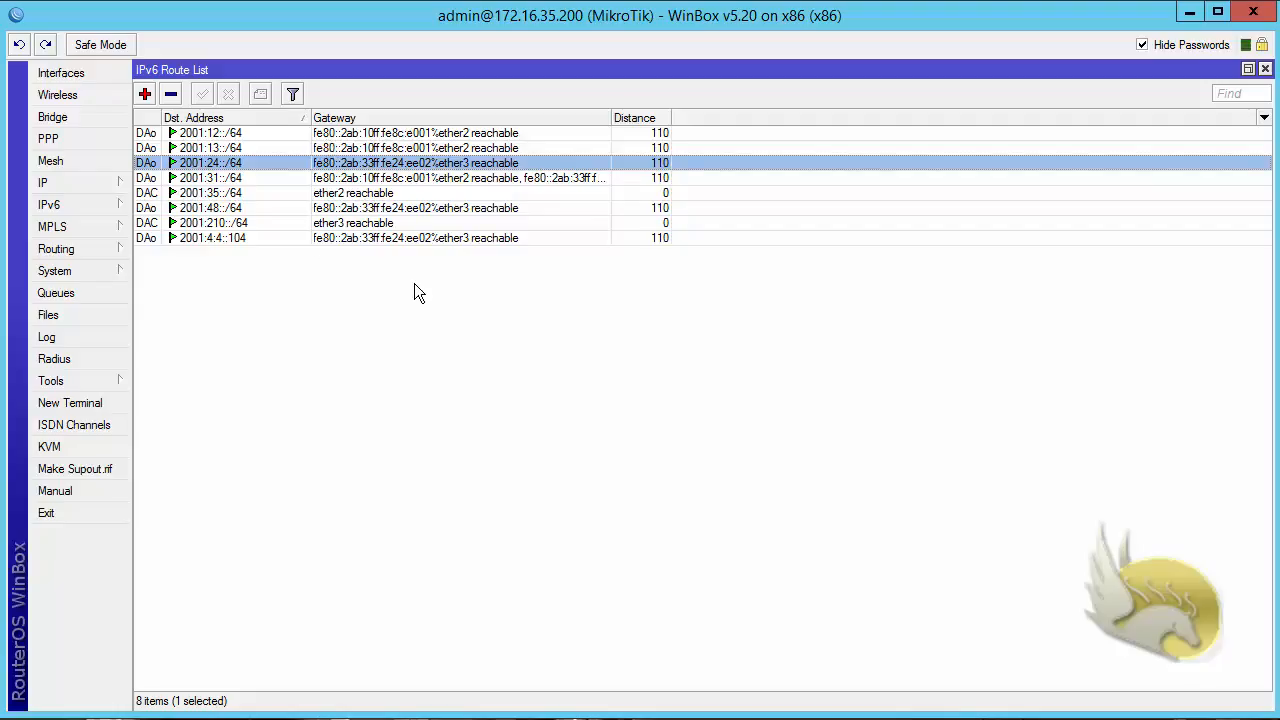
- Review the OSPFv3 routes and the LSA list, widening the LSA Type column to read the full type names
click(101, 255)
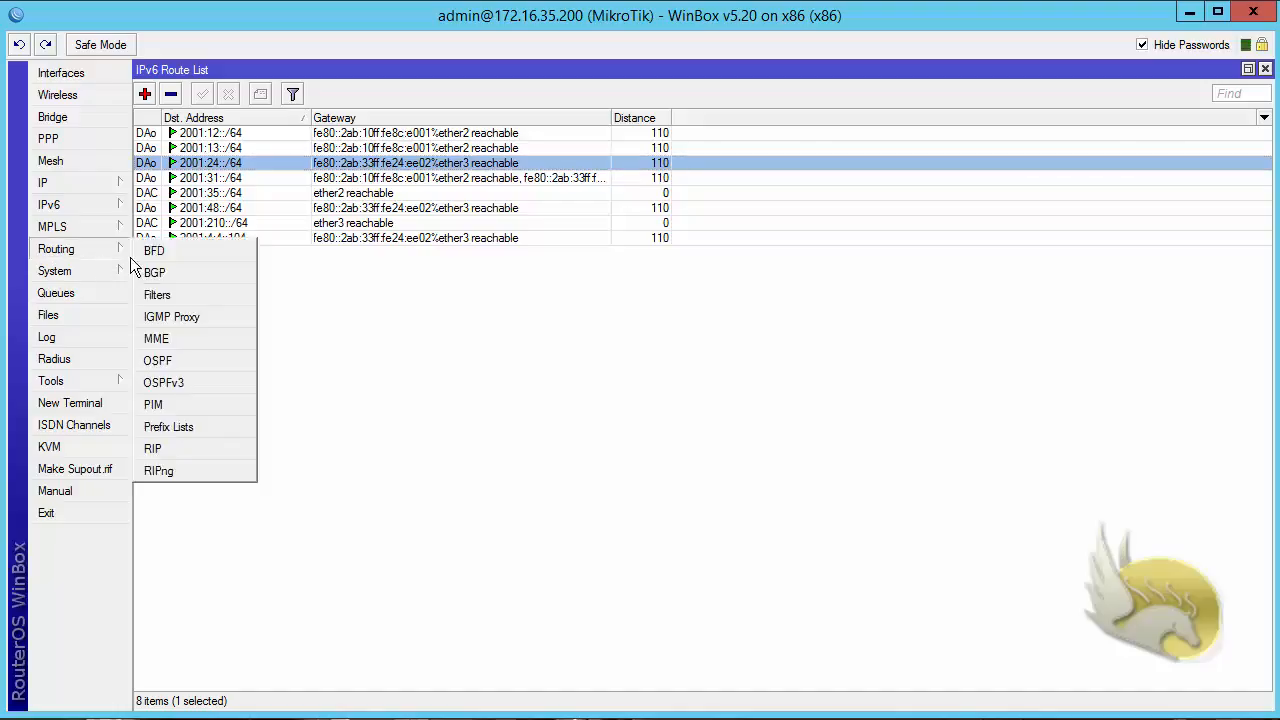
click(195, 388)
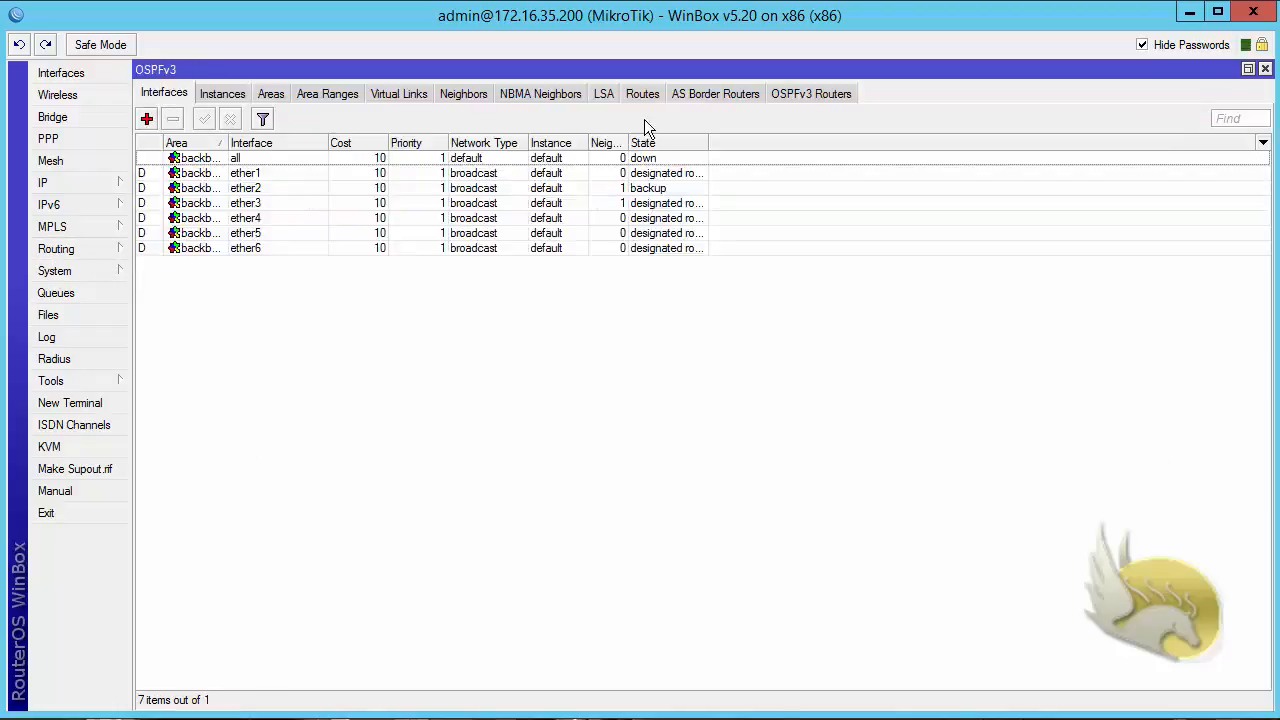
click(637, 92)
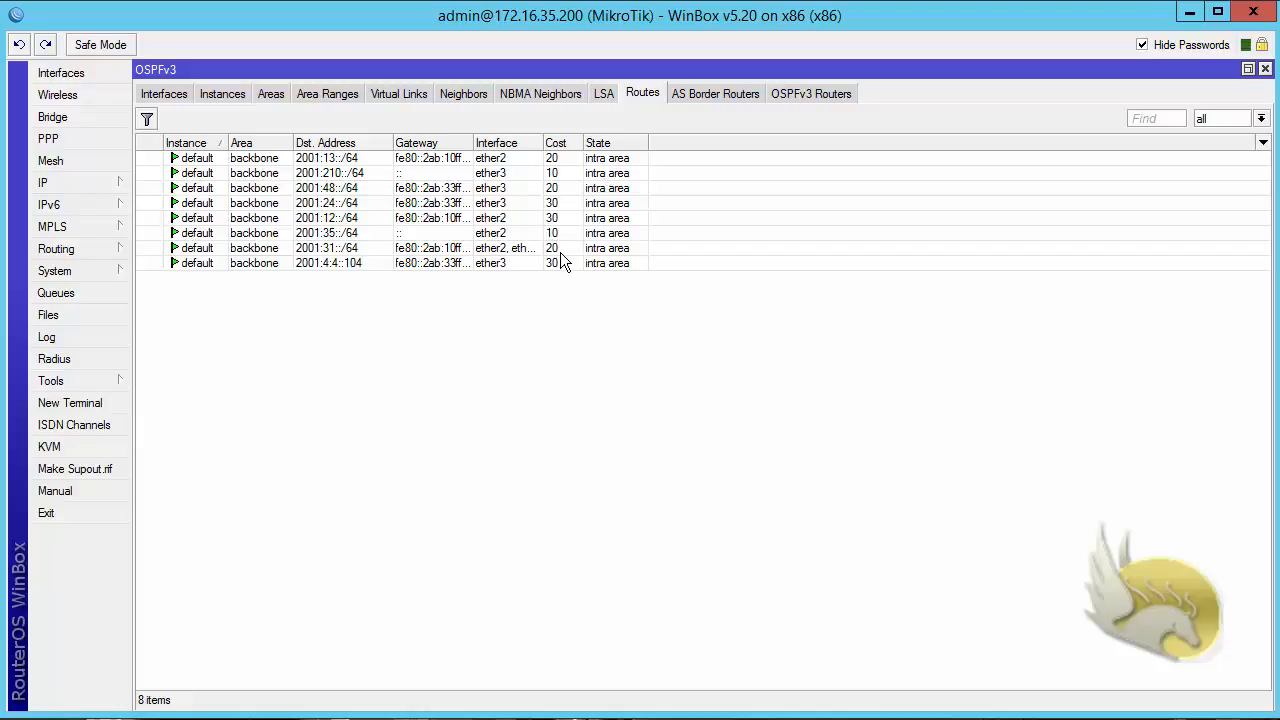
click(603, 95)
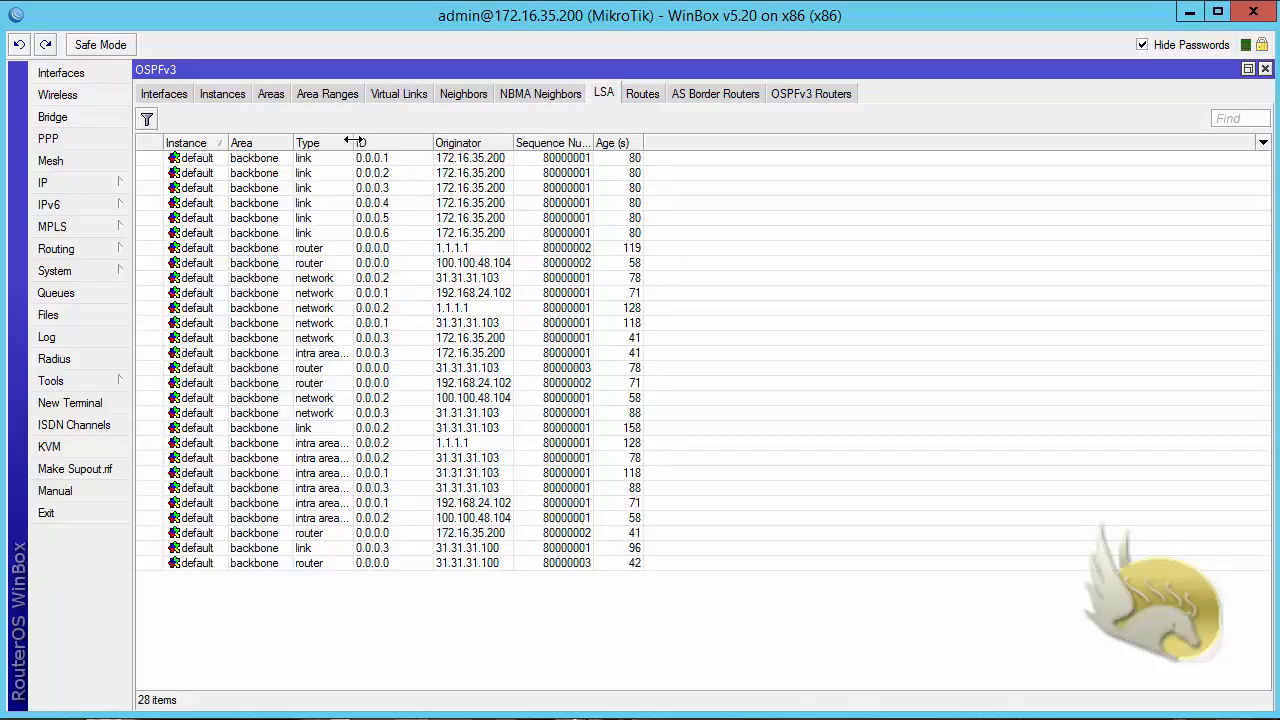
drag(356, 140, 497, 142)
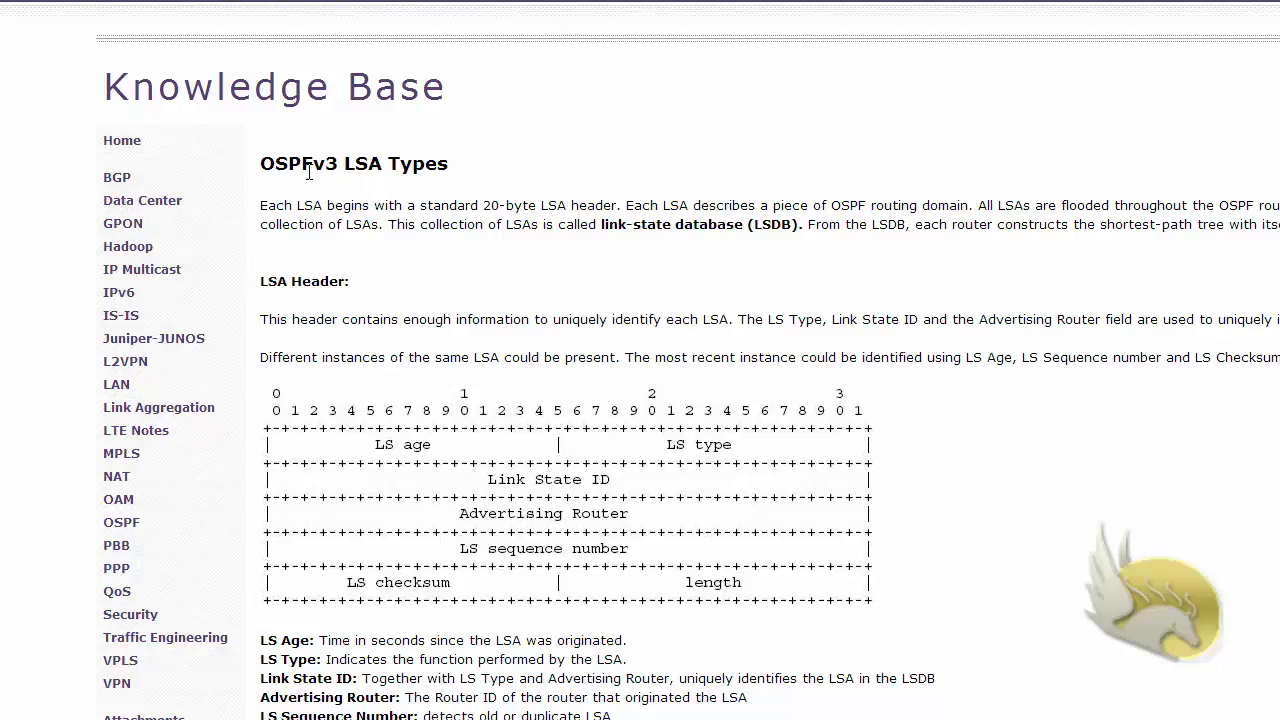
- Read the OSPFv3 LSA Types page in the web browser, from the LSA header through the Intra-Area Prefix LSA description
scroll(405, 258, down, 4)
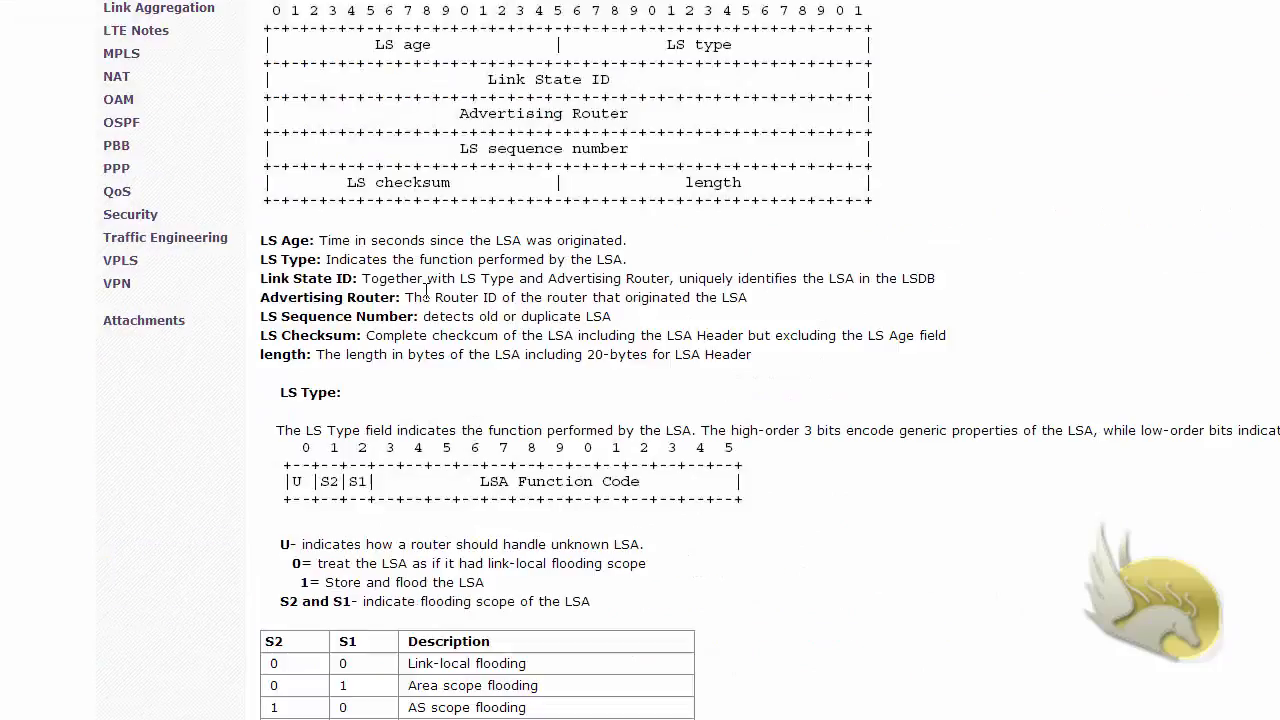
scroll(426, 290, down, 4)
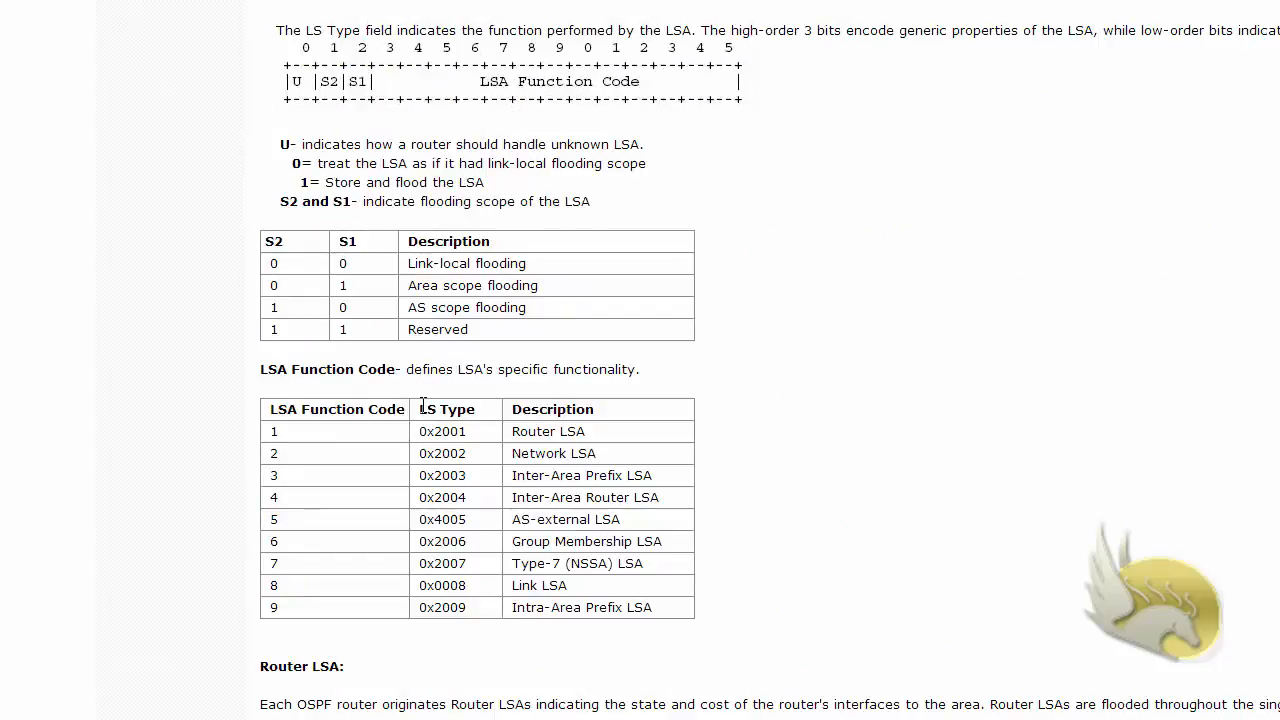
scroll(427, 385, down, 4)
scroll(428, 380, down, 2)
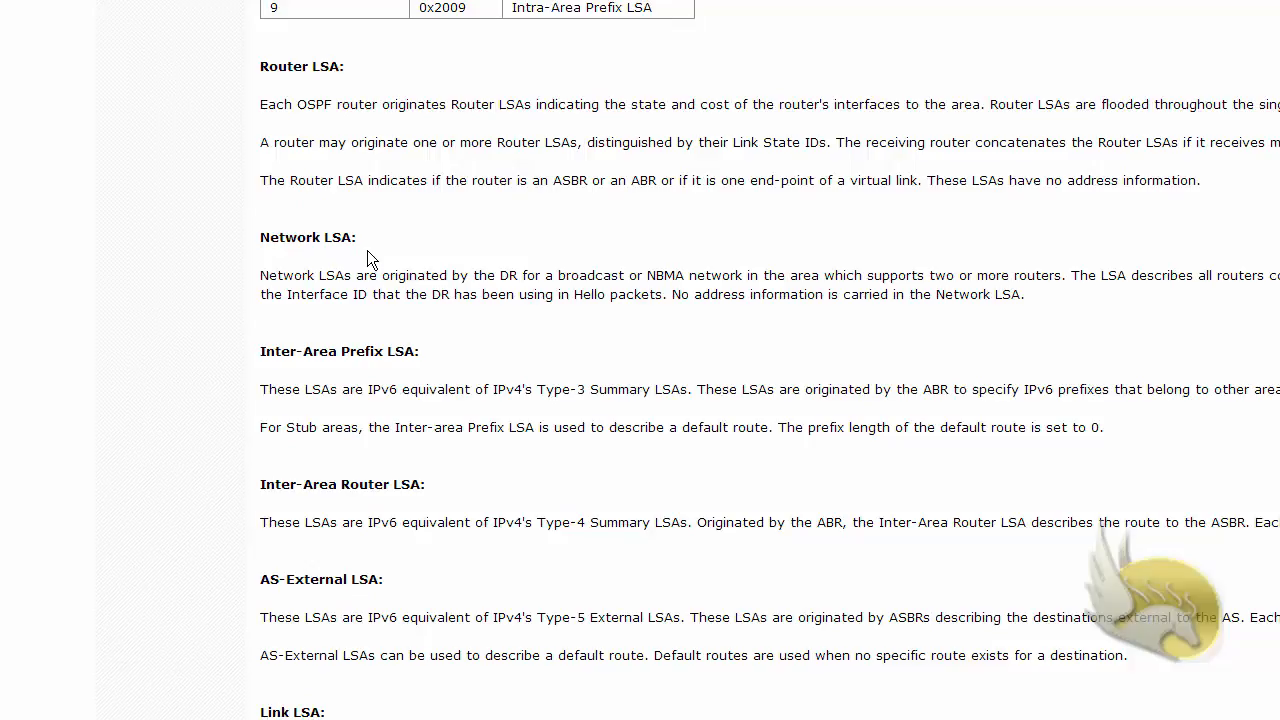
scroll(367, 258, down, 2)
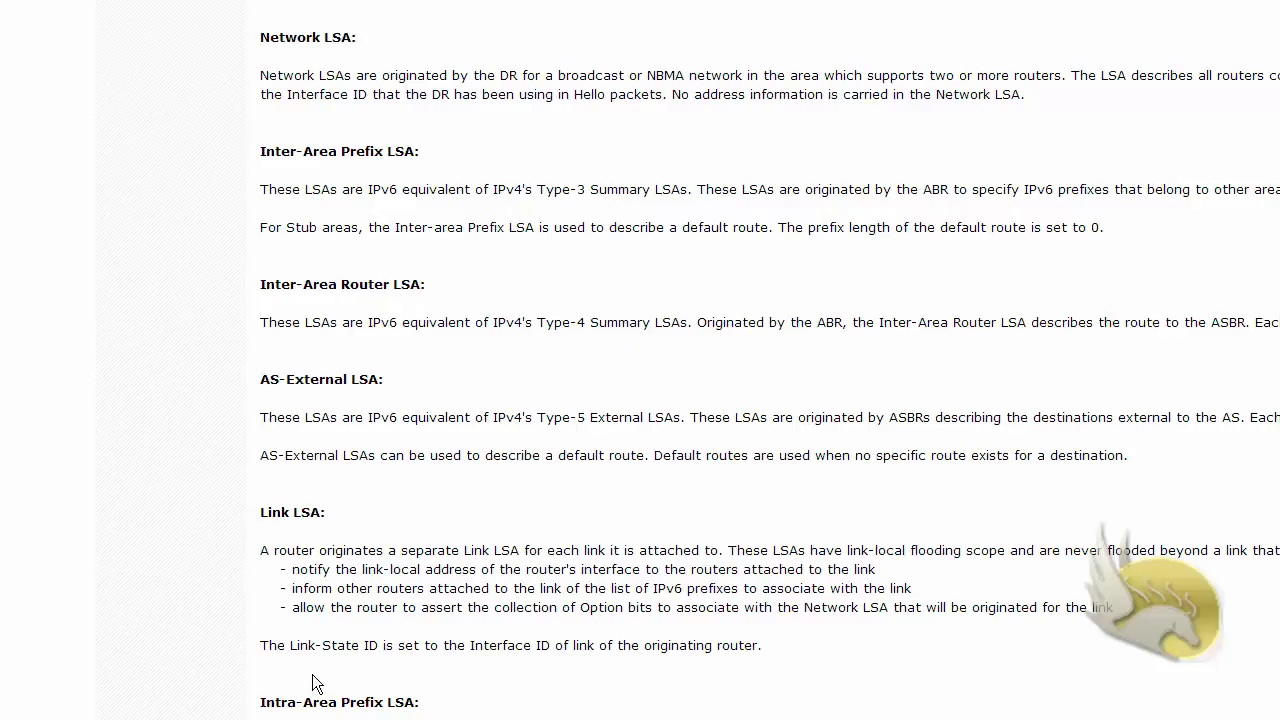
scroll(312, 683, down, 1)
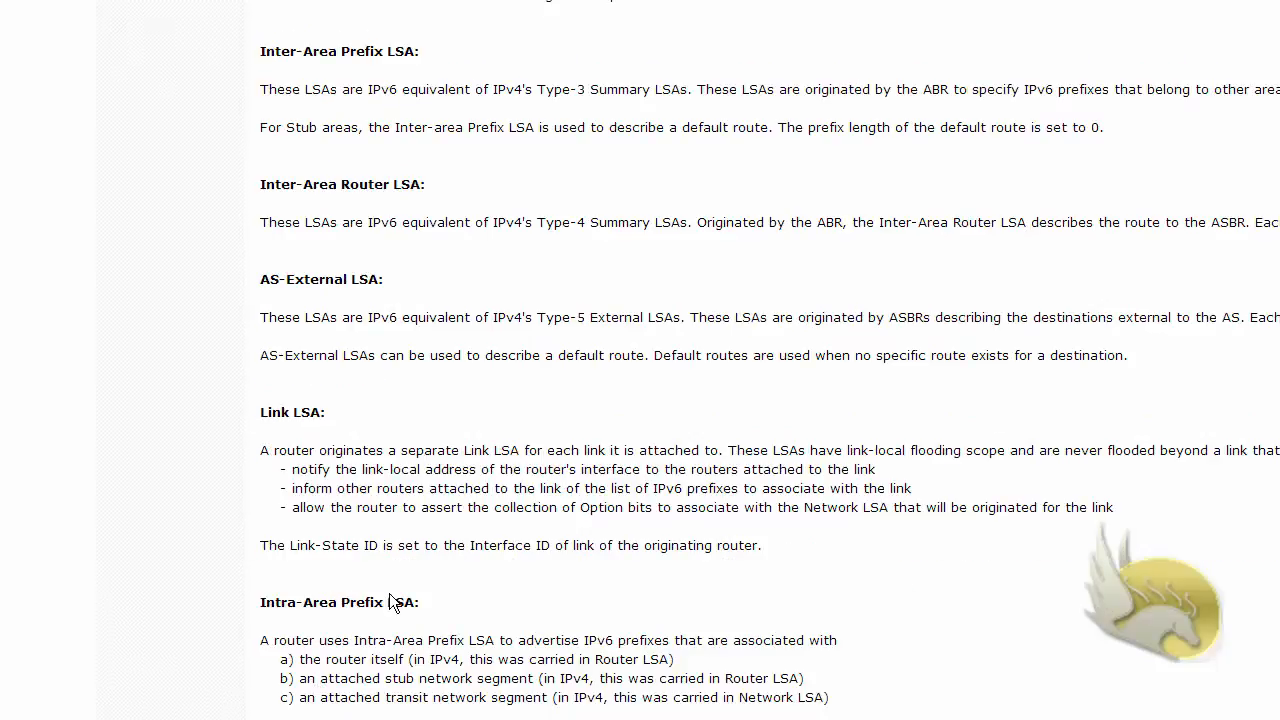